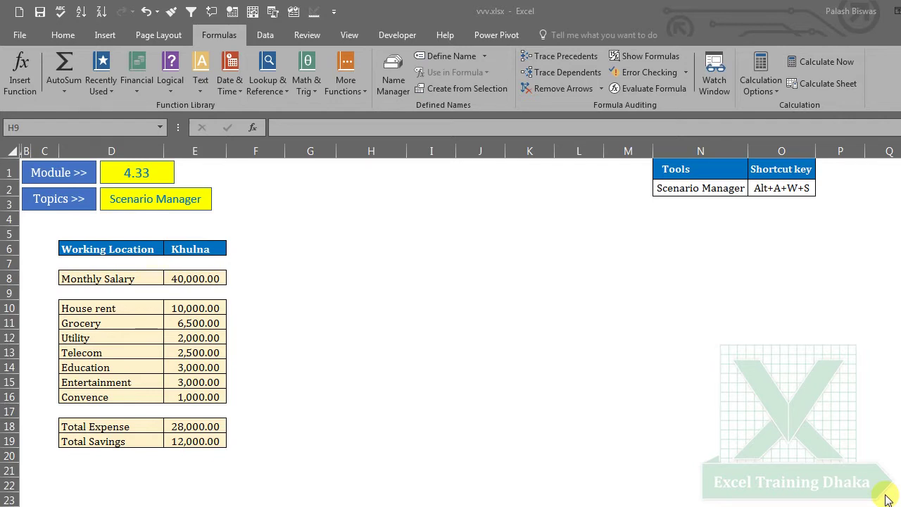
- Switch to the Data tab and look at the What-If Analysis list without choosing a tool
{"action": "left_click", "coordinate": [266, 37]}
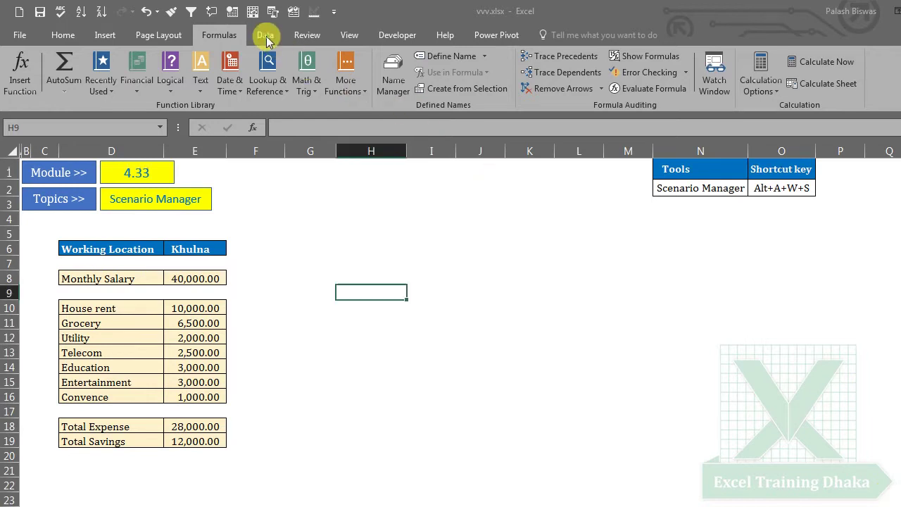
{"action": "left_click", "coordinate": [266, 39]}
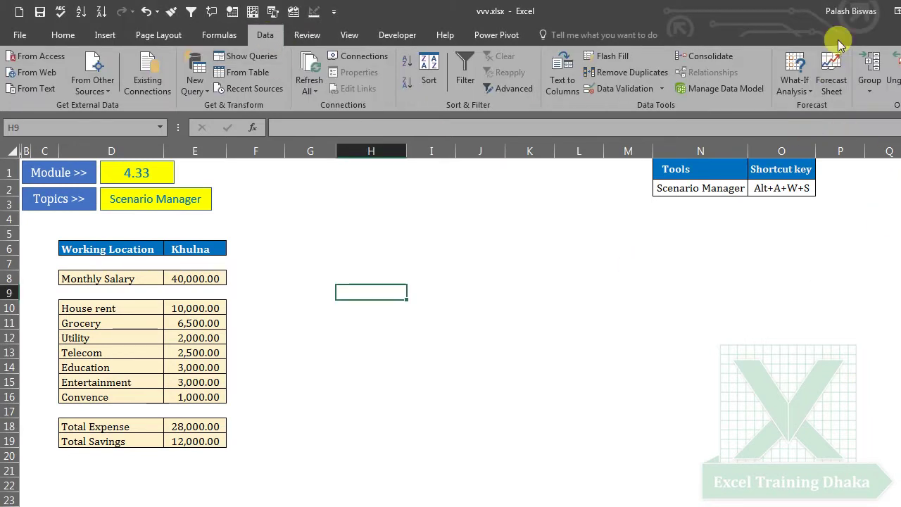
{"action": "left_click", "coordinate": [789, 90]}
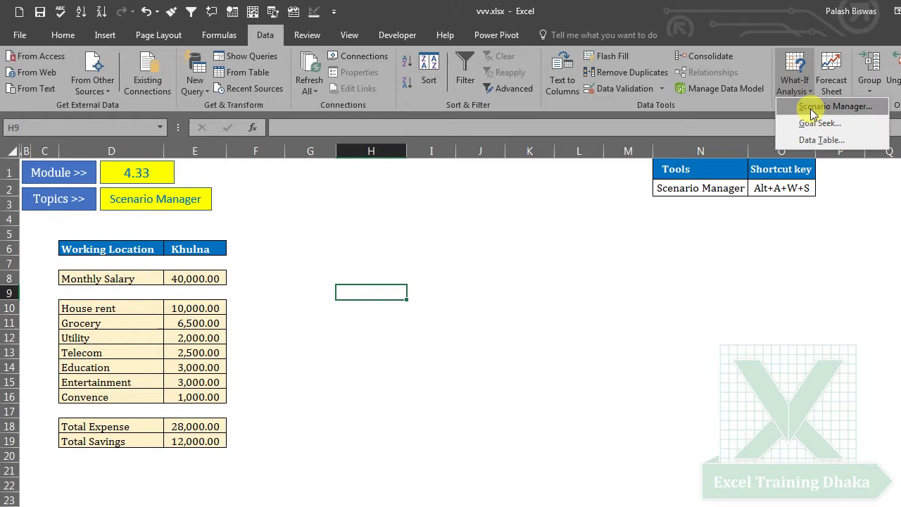
{"action": "mouse_move", "coordinate": [834, 106]}
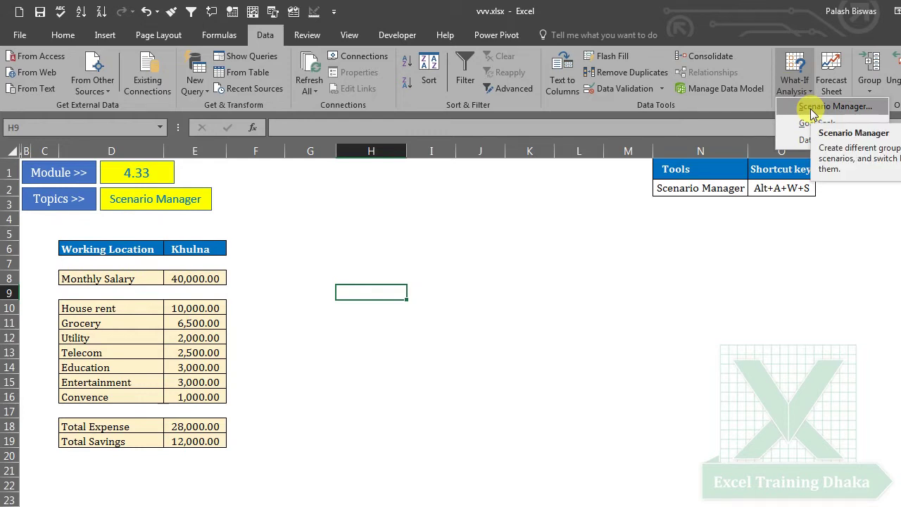
{"action": "left_click", "coordinate": [437, 312]}
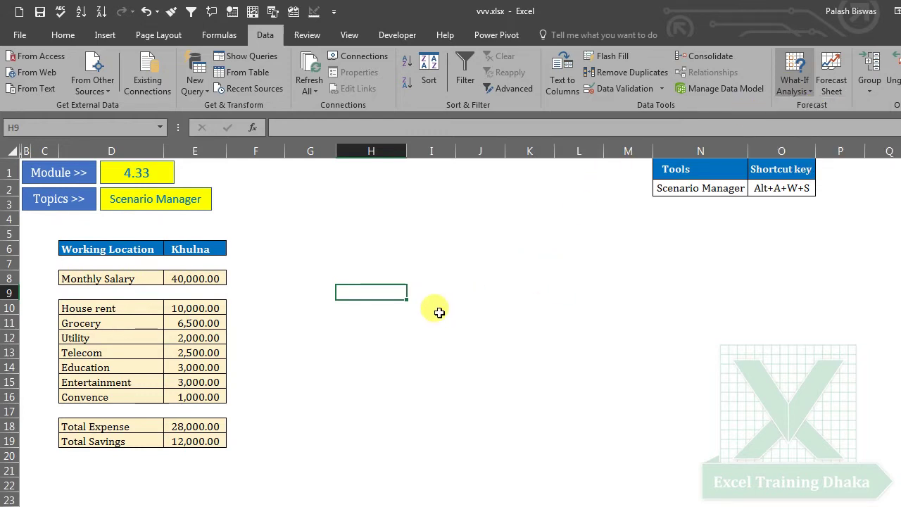
{"action": "left_click", "coordinate": [421, 318]}
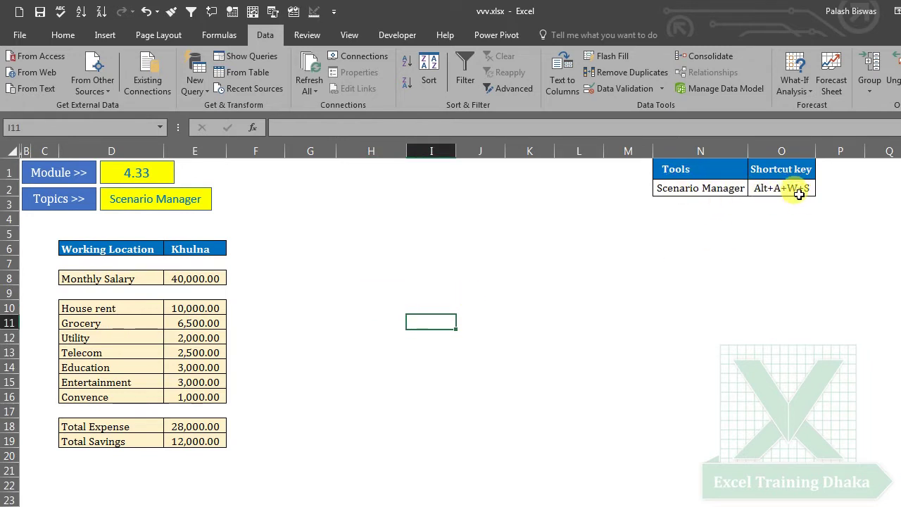
{"action": "left_click", "coordinate": [783, 188]}
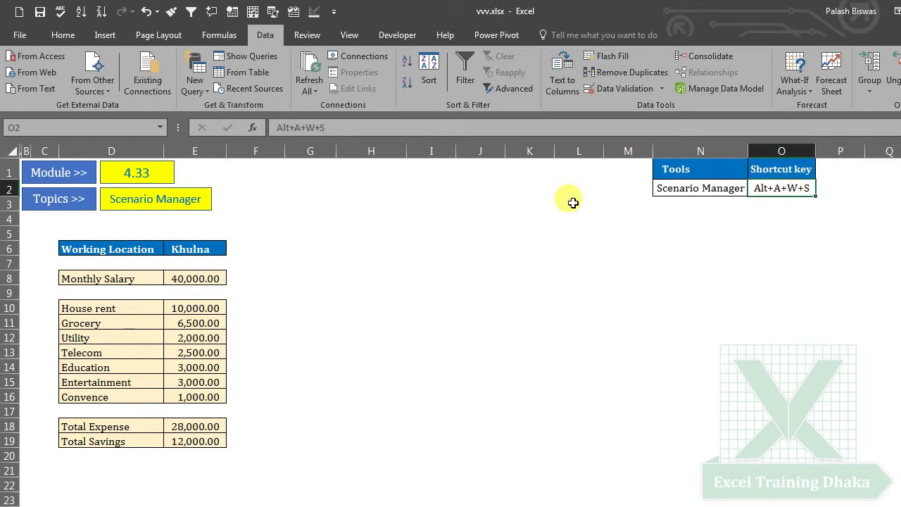
{"action": "left_click", "coordinate": [341, 320]}
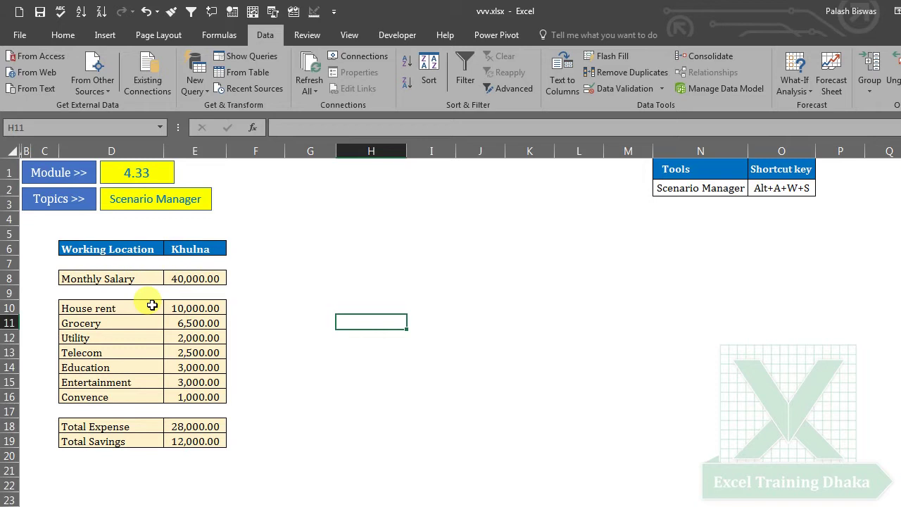
{"action": "left_click", "coordinate": [323, 225]}
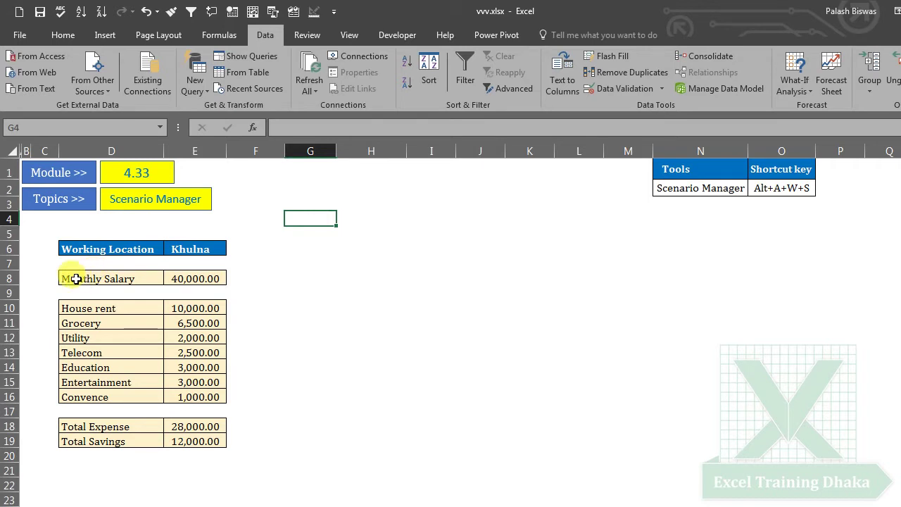
{"action": "left_click", "coordinate": [75, 278]}
{"action": "left_click_drag", "start_coordinate": [200, 278], "coordinate": [208, 278]}
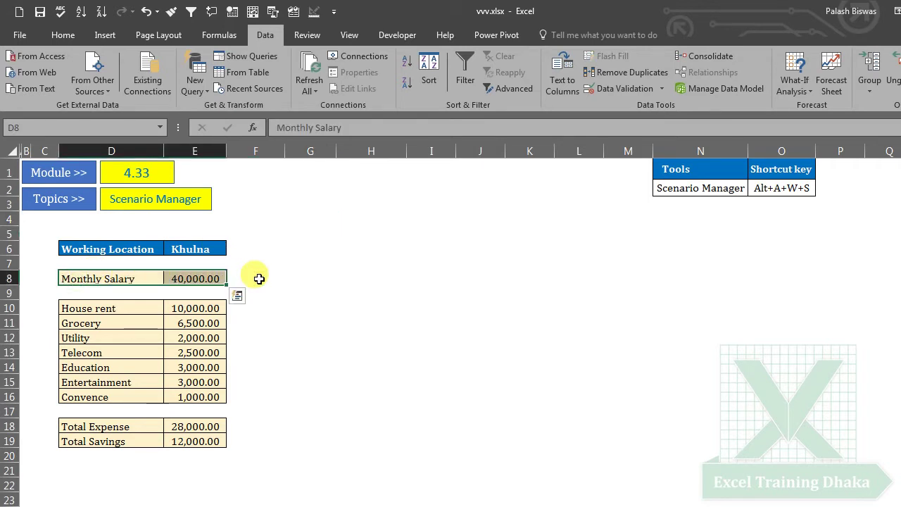
{"action": "left_click", "coordinate": [259, 278]}
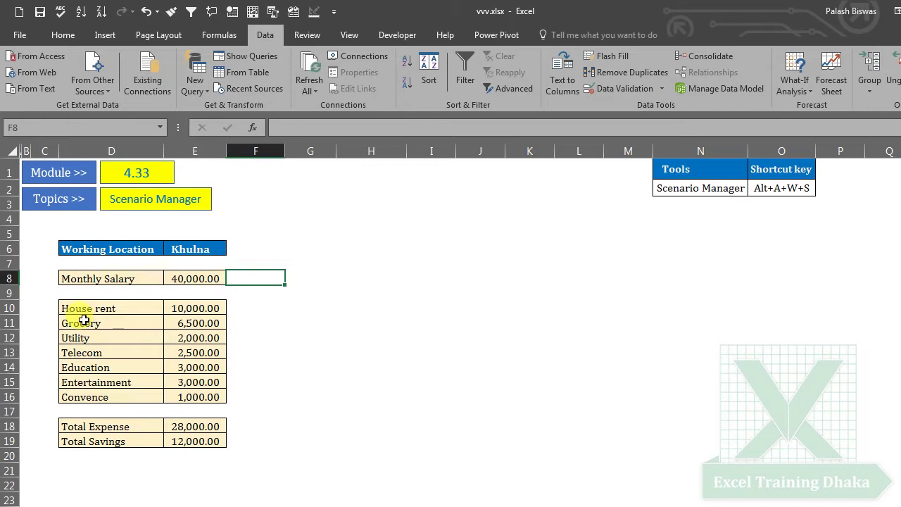
{"action": "mouse_move", "coordinate": [90, 308]}
{"action": "left_mouse_down"}
{"action": "mouse_move", "coordinate": [211, 307]}
{"action": "mouse_move", "coordinate": [200, 396]}
{"action": "left_mouse_up"}
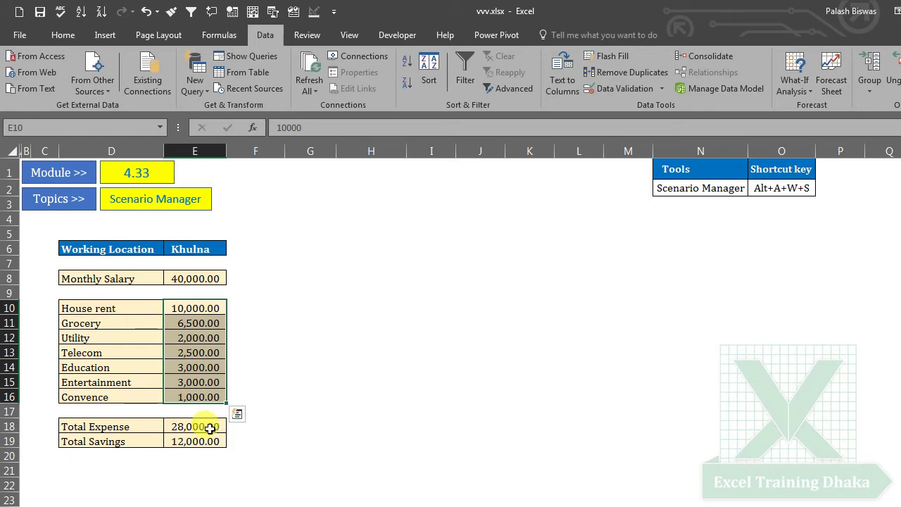
{"action": "left_click", "coordinate": [203, 426]}
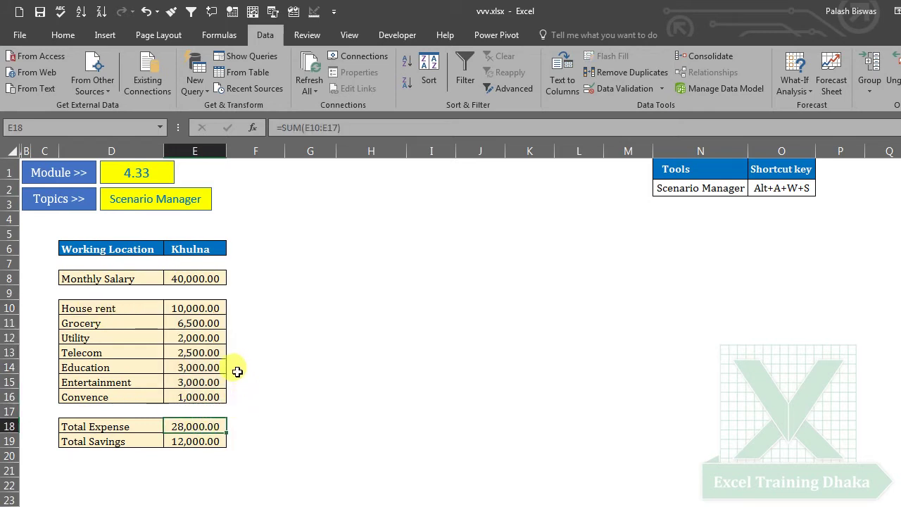
{"action": "left_click", "coordinate": [197, 439]}
{"action": "left_click", "coordinate": [352, 356]}
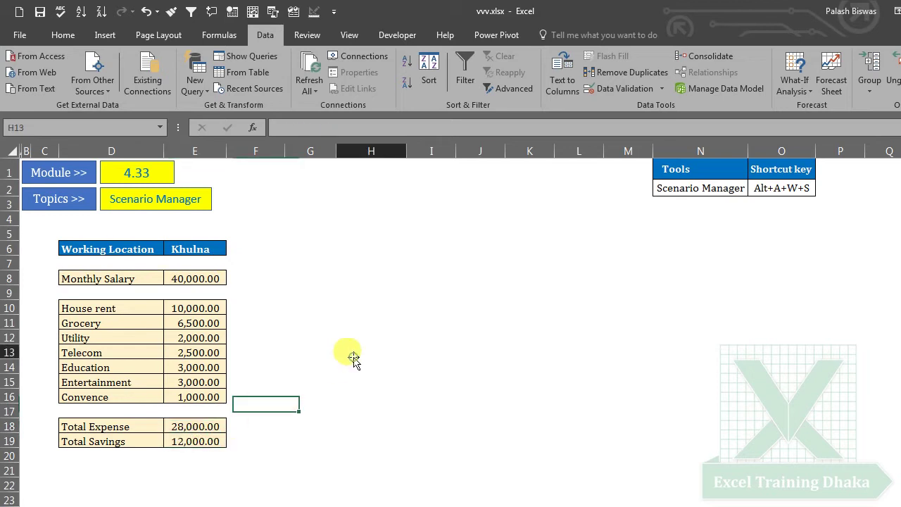
{"action": "left_click", "coordinate": [200, 307]}
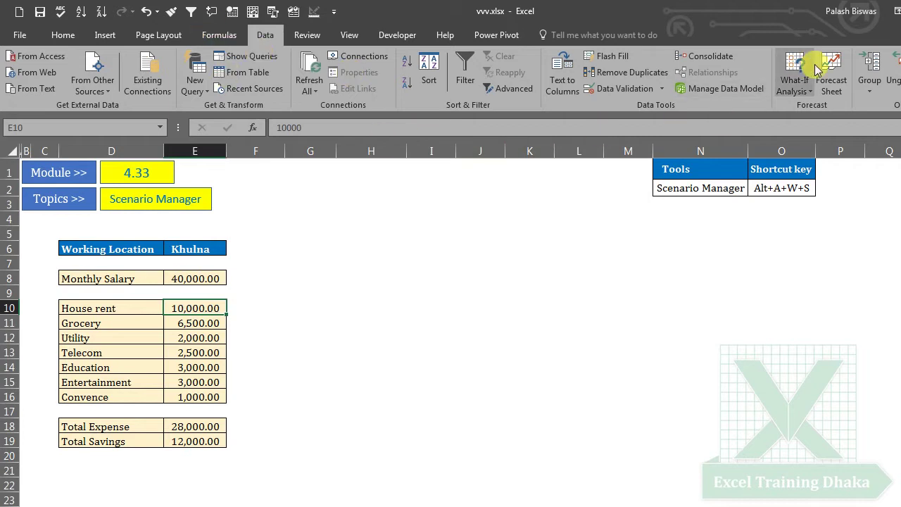
- Open Scenario Manager with the Alt+A, W, S keyboard shortcut
{"action": "left_click", "coordinate": [790, 83]}
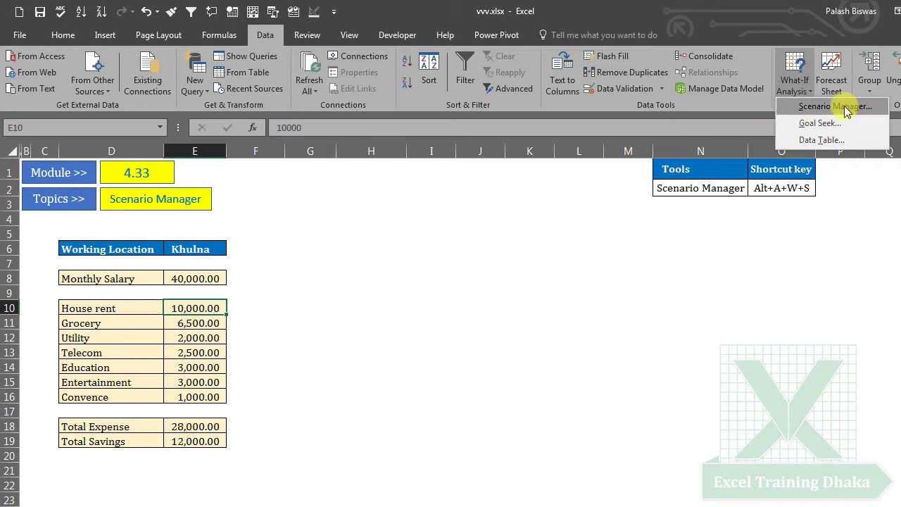
{"action": "key", "text": "Escape"}
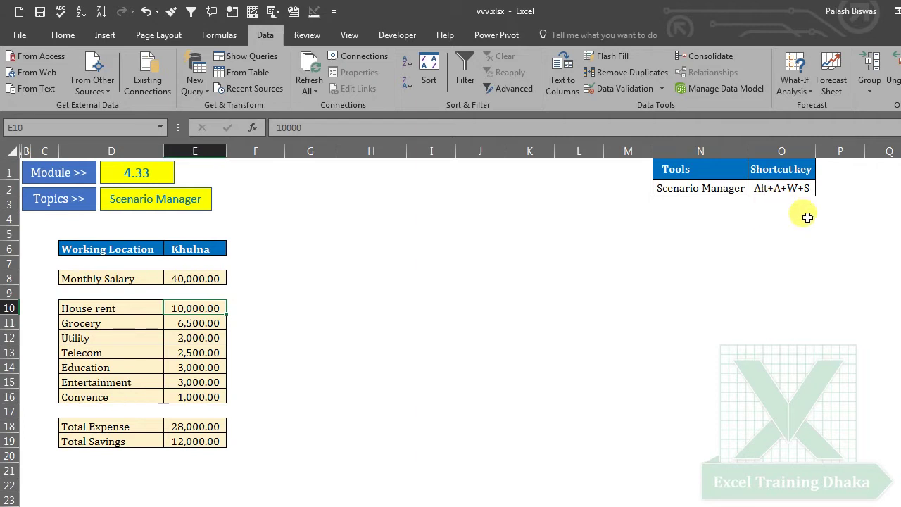
{"action": "key", "text": "alt+a"}
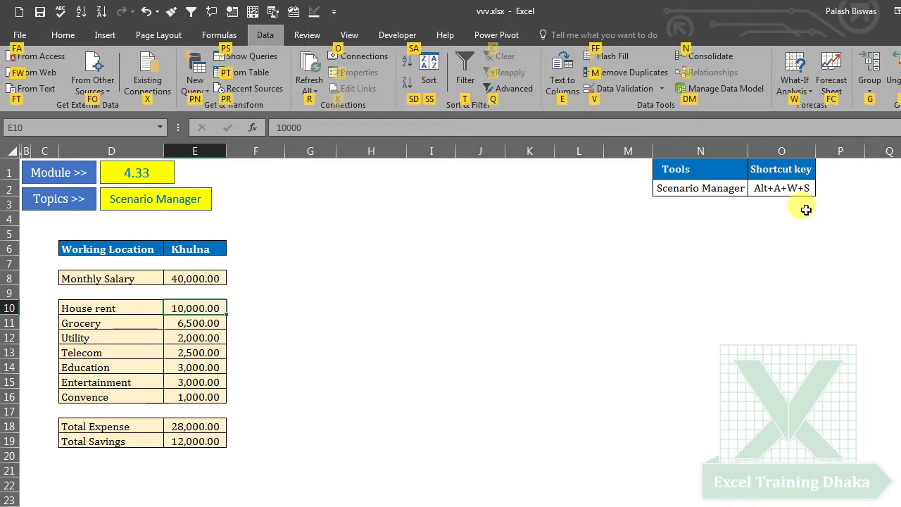
{"action": "key", "text": "w"}
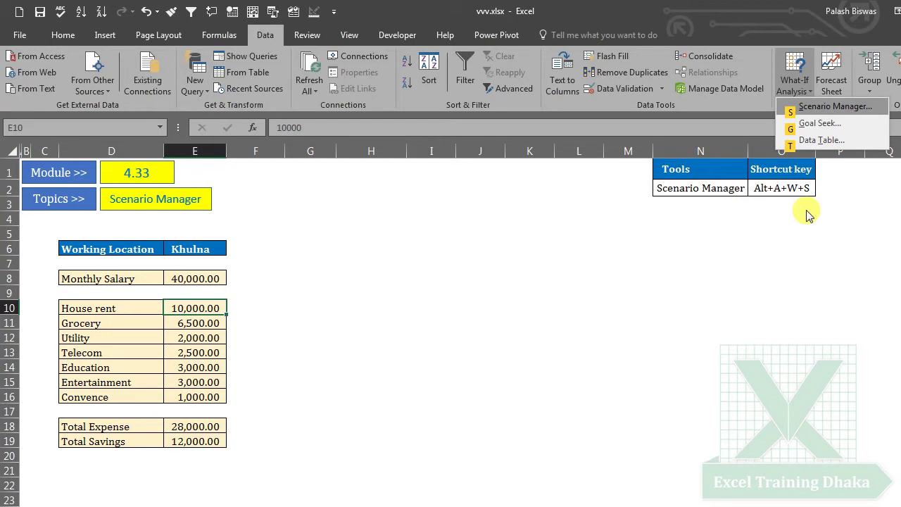
{"action": "key", "text": "s"}
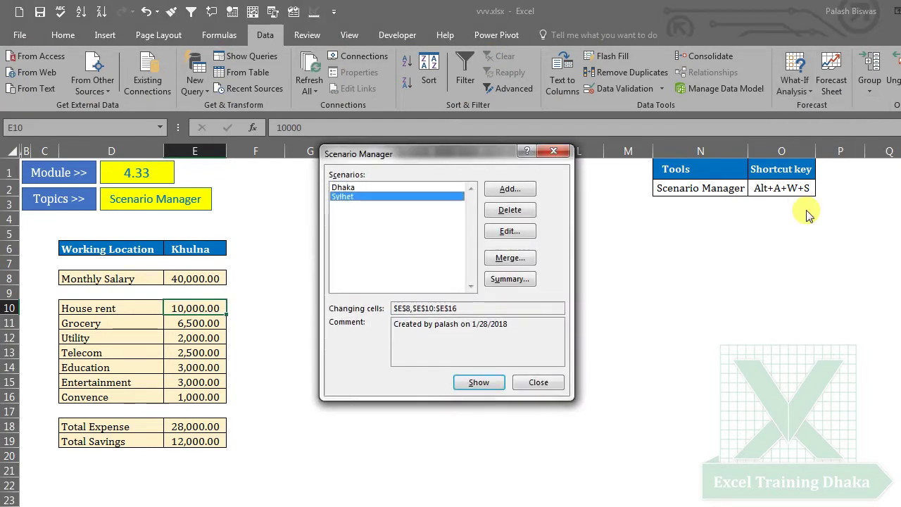
{"action": "mouse_move", "coordinate": [412, 150]}
{"action": "left_mouse_down"}
{"action": "mouse_move", "coordinate": [405, 175]}
{"action": "mouse_move", "coordinate": [390, 177]}
{"action": "left_mouse_up"}
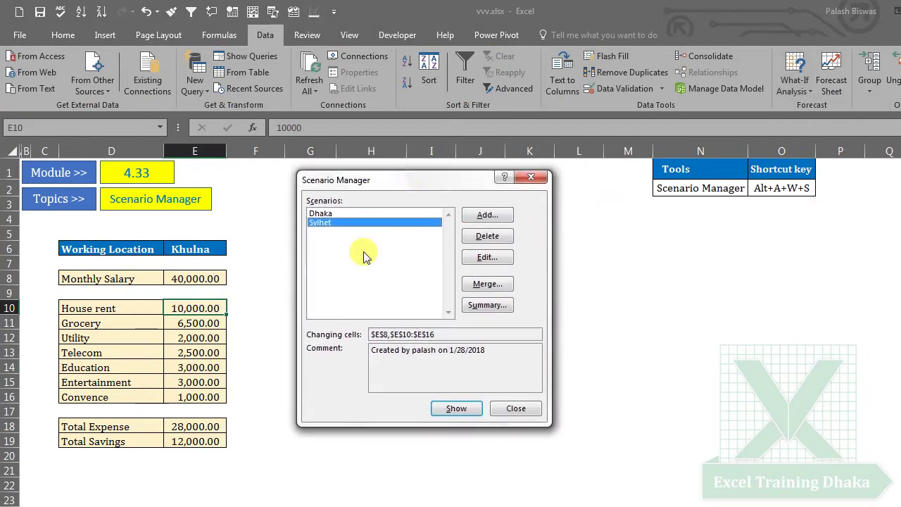
- Delete the old Sylhet and Dhaka scenarios and close Scenario Manager
{"action": "left_click", "coordinate": [329, 213]}
{"action": "left_click", "coordinate": [335, 222]}
{"action": "left_click", "coordinate": [331, 214]}
{"action": "left_click", "coordinate": [334, 222]}
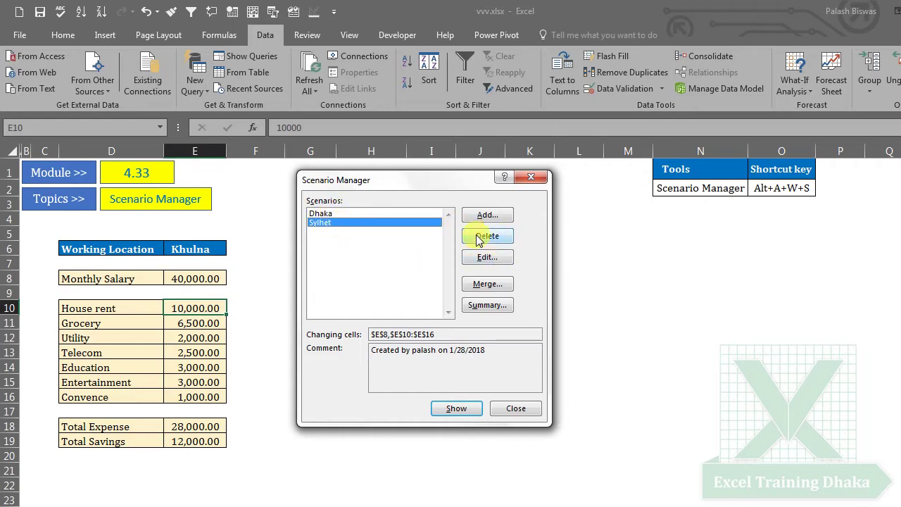
{"action": "left_click", "coordinate": [501, 237]}
{"action": "left_click", "coordinate": [512, 246]}
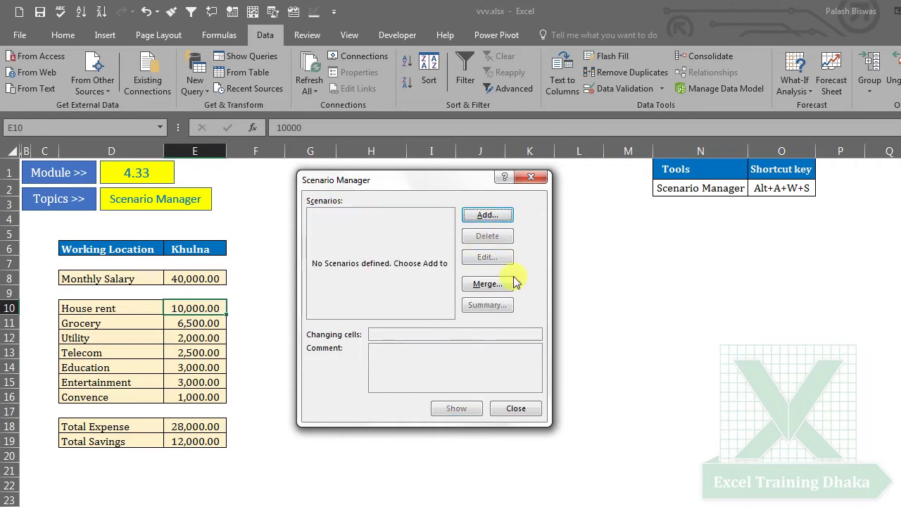
{"action": "left_click", "coordinate": [516, 412]}
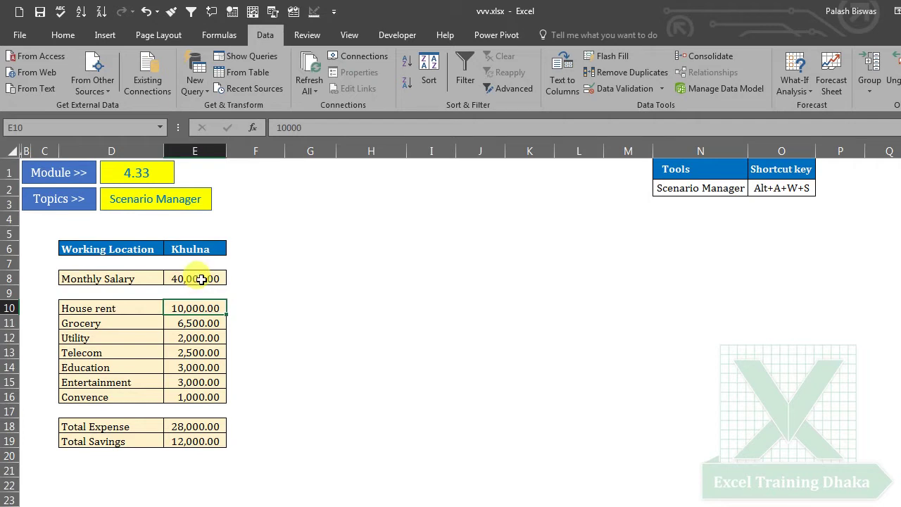
- Try selecting the Monthly Salary row D8:E8 and the expense amounts, dismissing Quick Analysis
{"action": "left_click", "coordinate": [201, 280]}
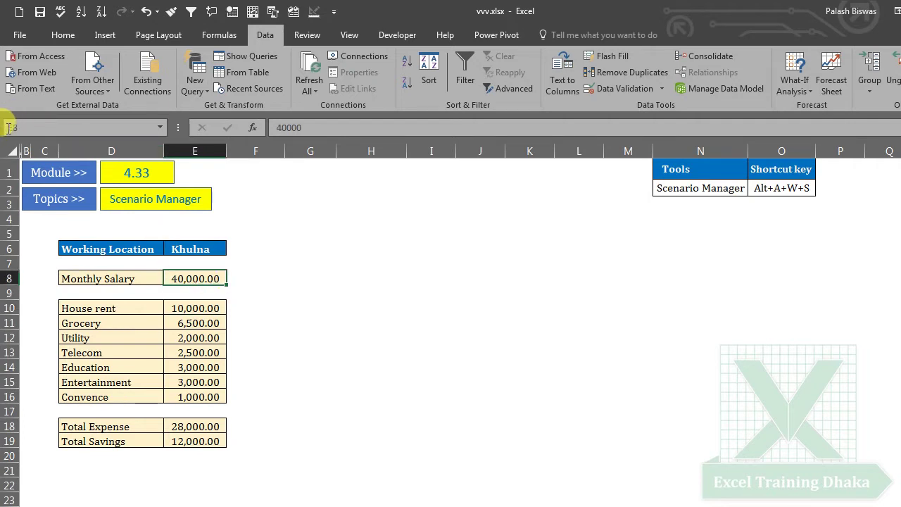
{"action": "left_click", "coordinate": [194, 308]}
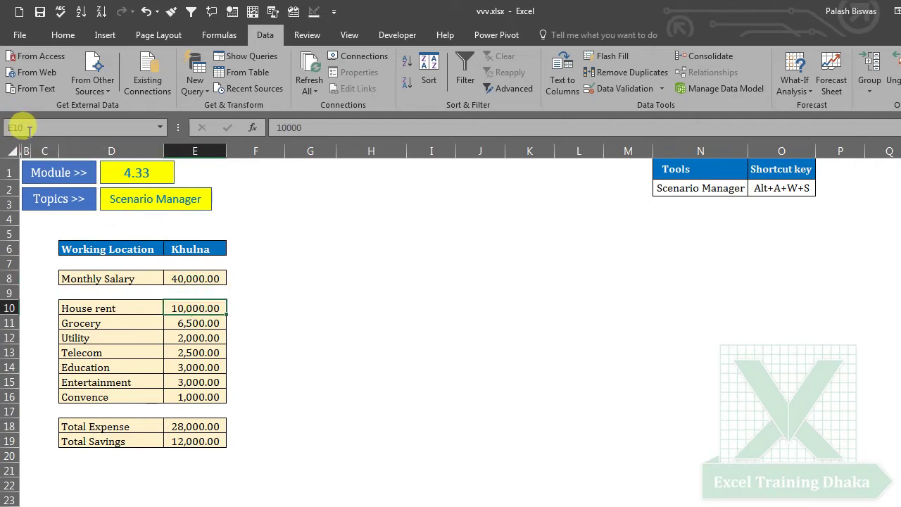
{"action": "left_click", "coordinate": [194, 324]}
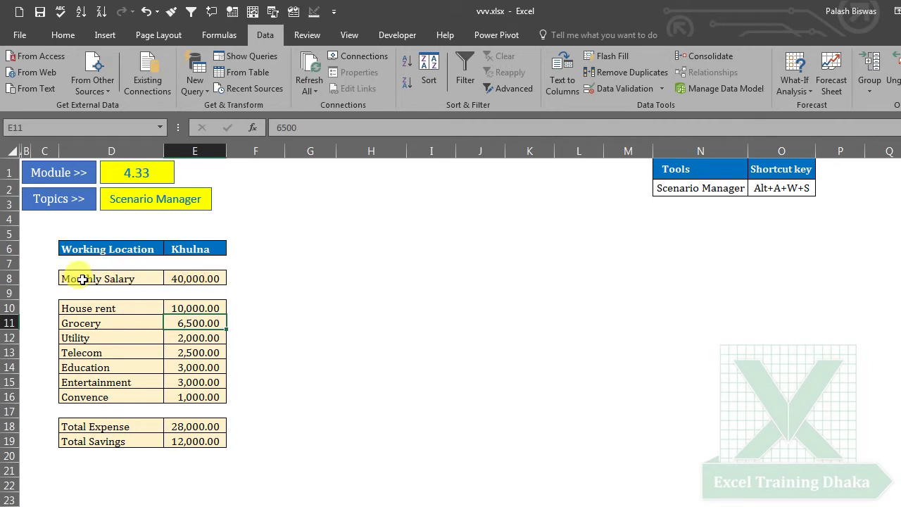
{"action": "left_click_drag", "start_coordinate": [204, 279], "coordinate": [109, 285]}
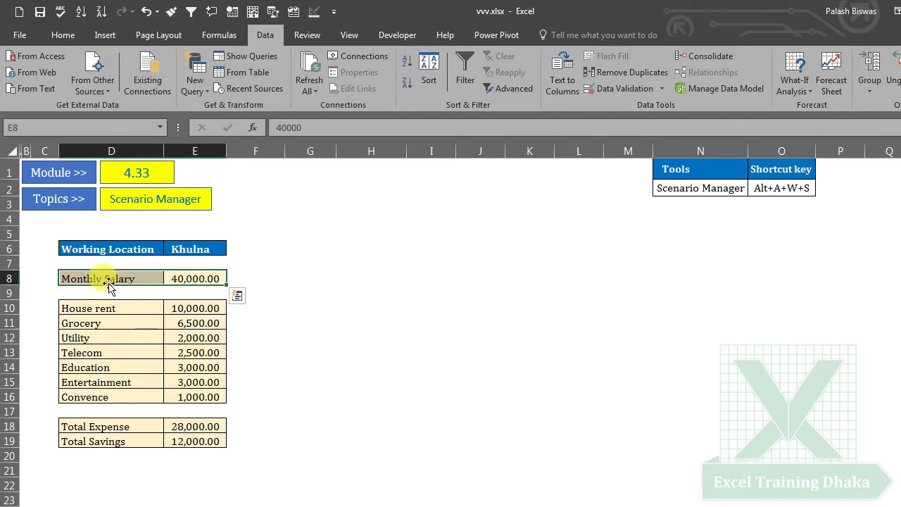
{"action": "left_click", "coordinate": [187, 278]}
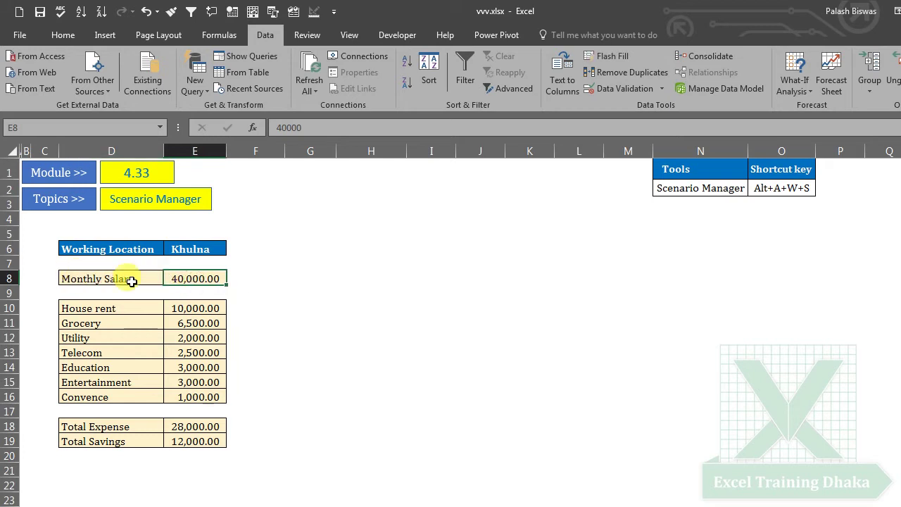
{"action": "left_click", "coordinate": [189, 308]}
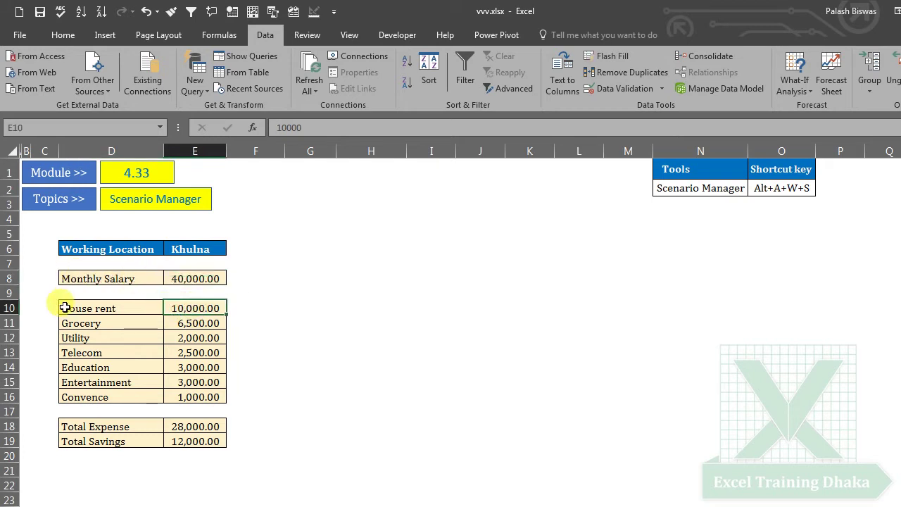
{"action": "left_click", "coordinate": [195, 322]}
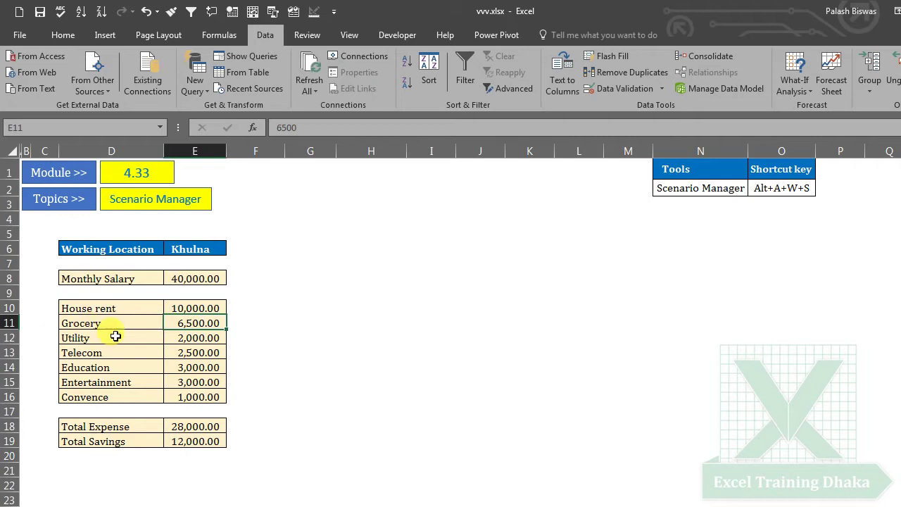
{"action": "left_click_drag", "start_coordinate": [71, 278], "coordinate": [202, 278]}
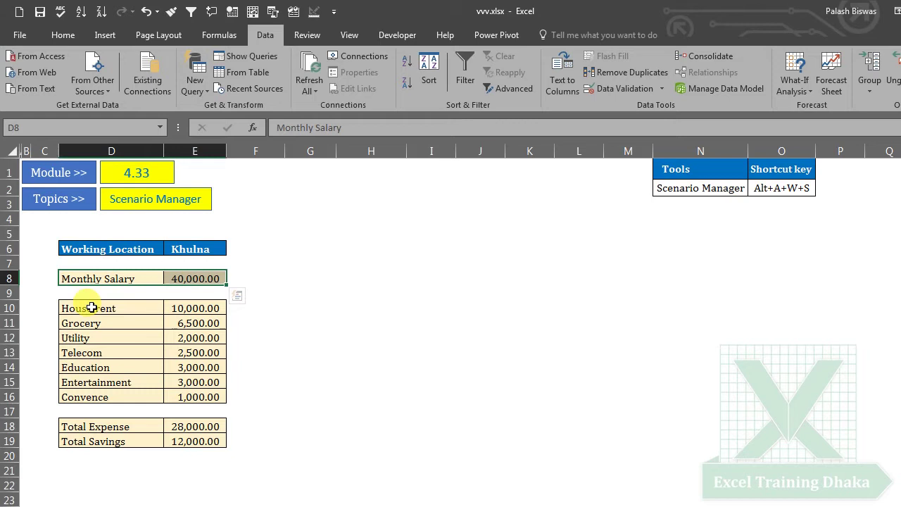
{"action": "key", "text": "ctrl+q"}
- Select D8:E8, then add D10:E16 and D18:E19 to the selection
{"action": "left_click", "coordinate": [74, 279]}
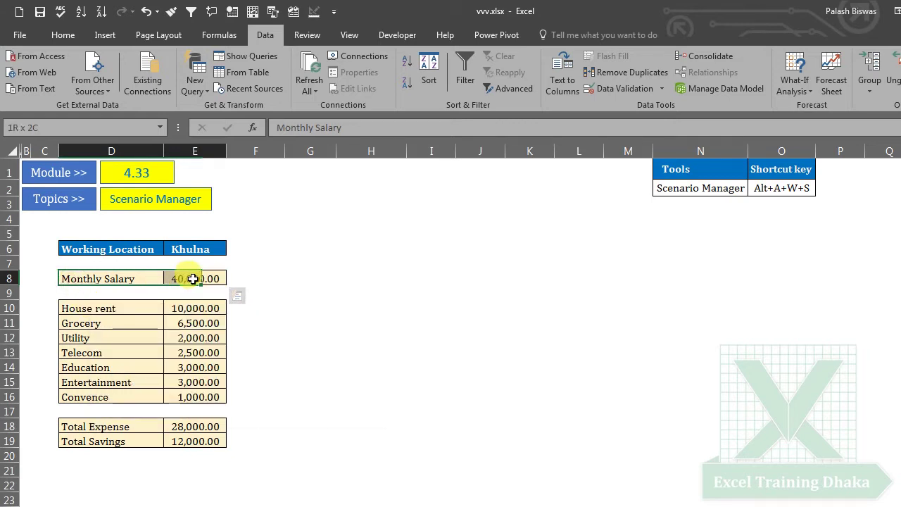
{"action": "left_click", "coordinate": [242, 279]}
{"action": "left_click_drag", "start_coordinate": [85, 279], "coordinate": [185, 279]}
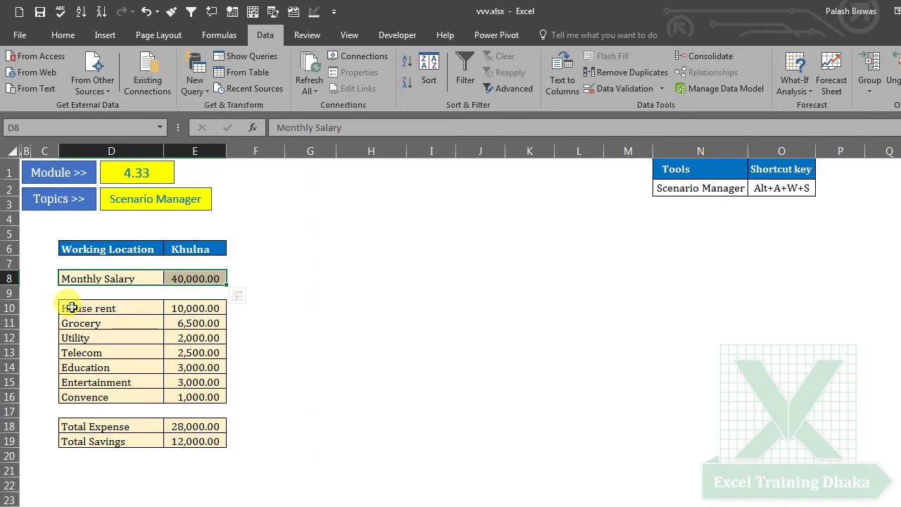
{"action": "left_click_drag", "start_coordinate": [73, 308], "coordinate": [200, 396]}
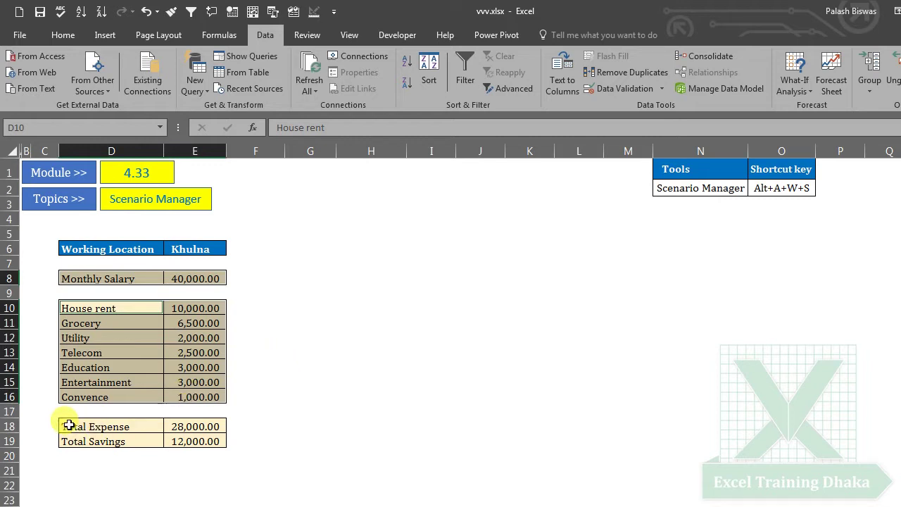
{"action": "left_click_drag", "start_coordinate": [69, 425], "coordinate": [198, 441]}
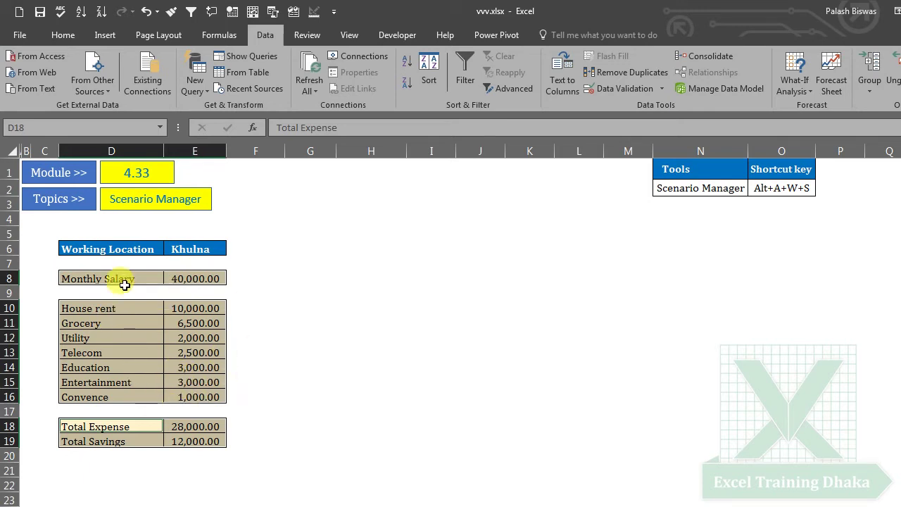
- Create names for the values from the left-column labels with Create from Selection
{"action": "left_click", "coordinate": [219, 35]}
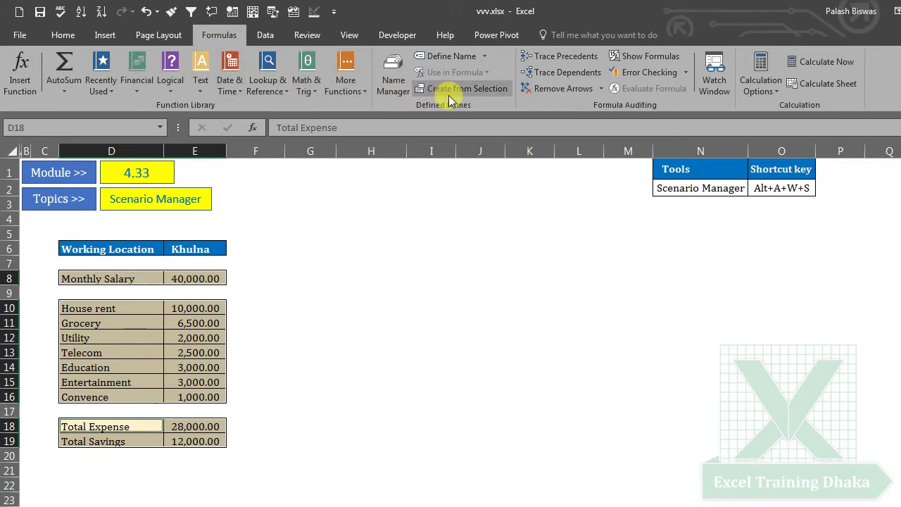
{"action": "left_click", "coordinate": [487, 93]}
{"action": "left_click_drag", "start_coordinate": [397, 243], "coordinate": [360, 247]}
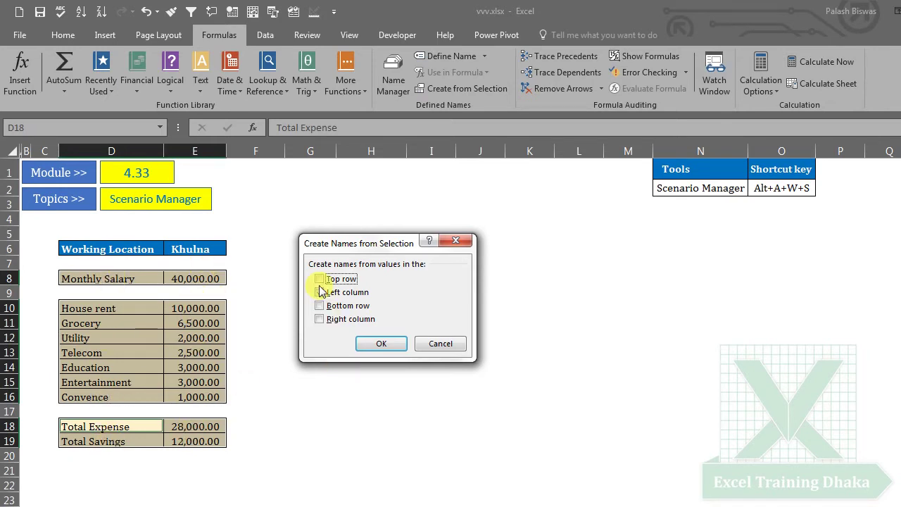
{"action": "left_click", "coordinate": [380, 343]}
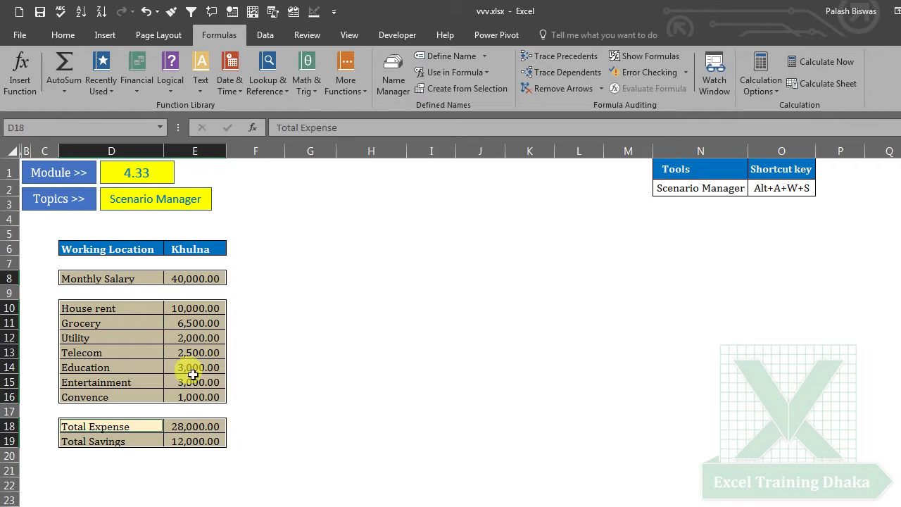
- Check the Name Box shows House_rent, Utility and Education for E10, E12 and E14
{"action": "left_click", "coordinate": [260, 315]}
{"action": "left_click", "coordinate": [181, 307]}
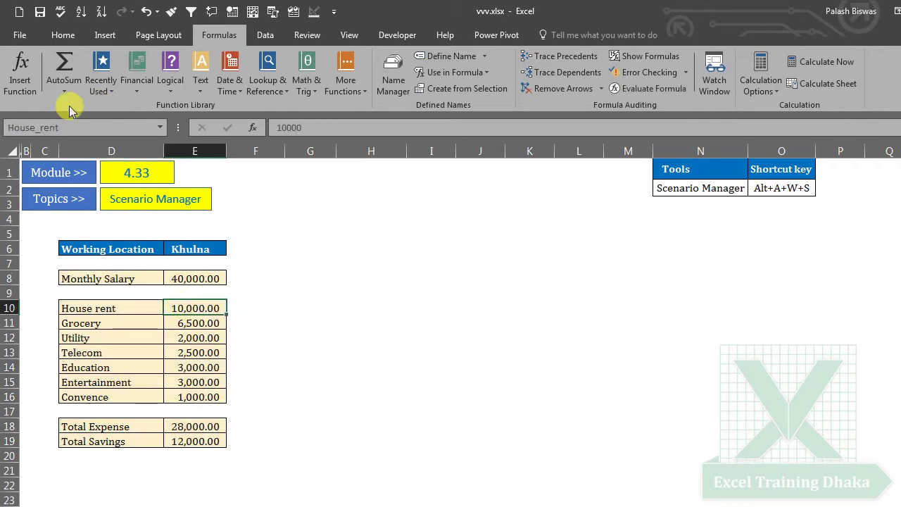
{"action": "left_click", "coordinate": [197, 337]}
{"action": "left_click", "coordinate": [368, 337]}
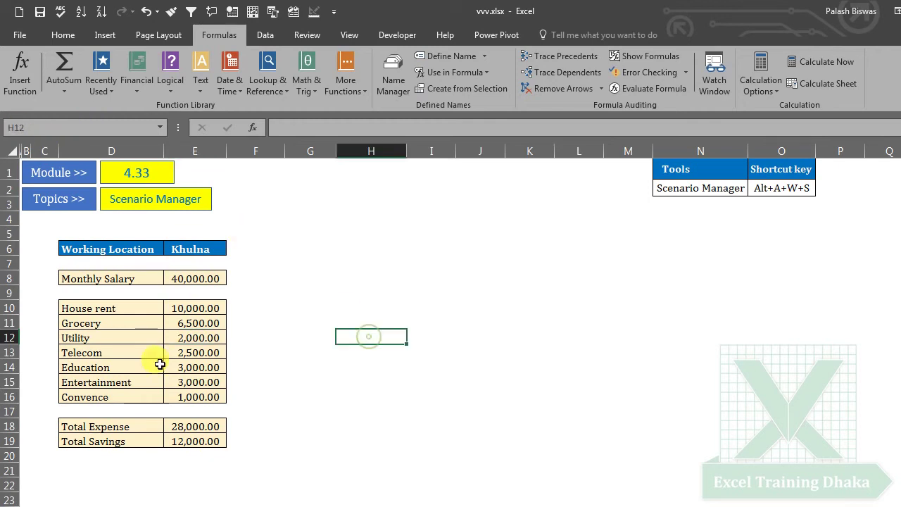
{"action": "left_click", "coordinate": [222, 367]}
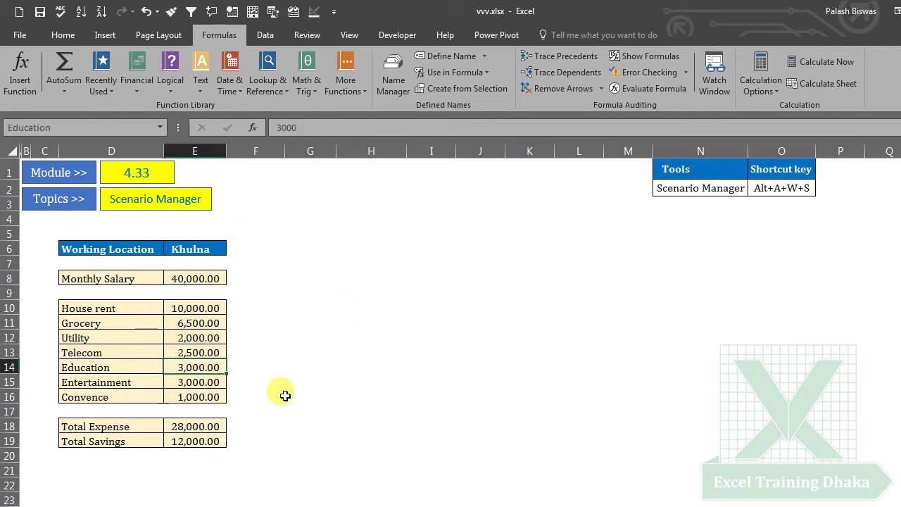
{"action": "left_click", "coordinate": [201, 336]}
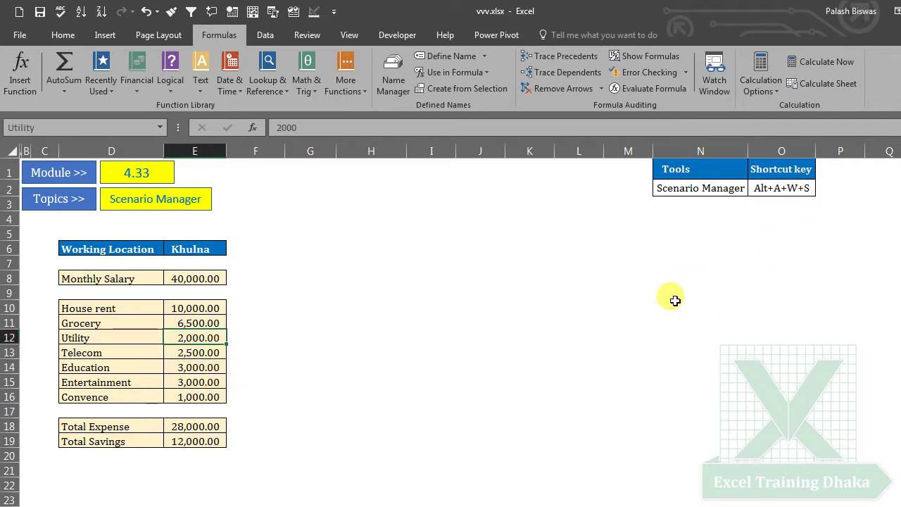
- Start a new scenario named Khulna in Scenario Manager
{"action": "key", "text": "s"}
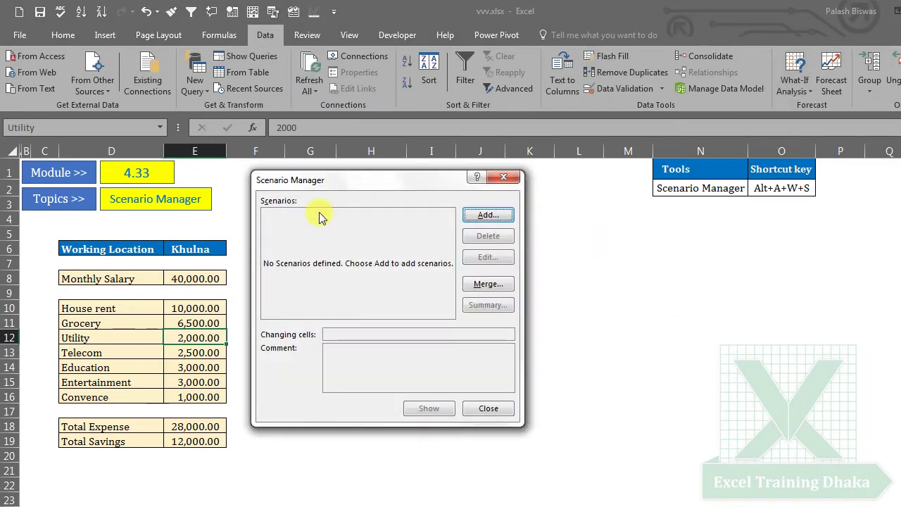
{"action": "mouse_move", "coordinate": [366, 176]}
{"action": "left_mouse_down"}
{"action": "mouse_move", "coordinate": [388, 190]}
{"action": "mouse_move", "coordinate": [445, 191]}
{"action": "left_mouse_up"}
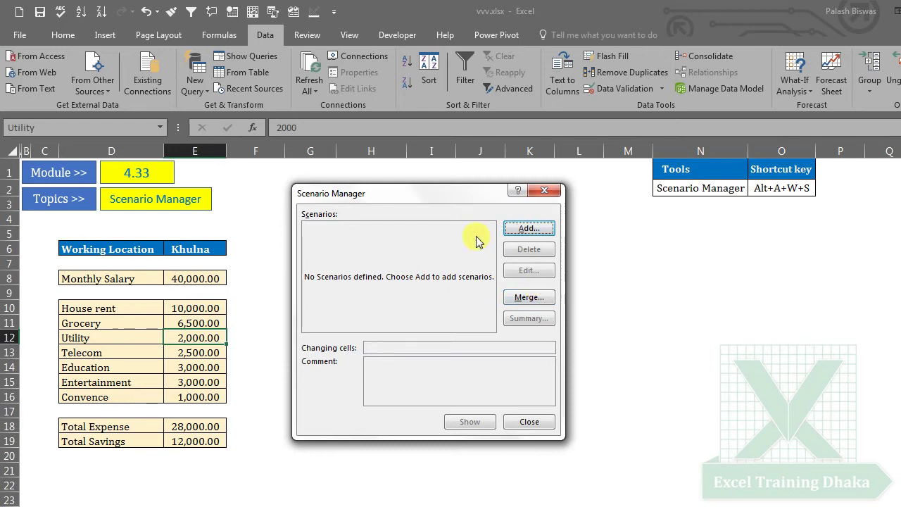
{"action": "left_click", "coordinate": [528, 229]}
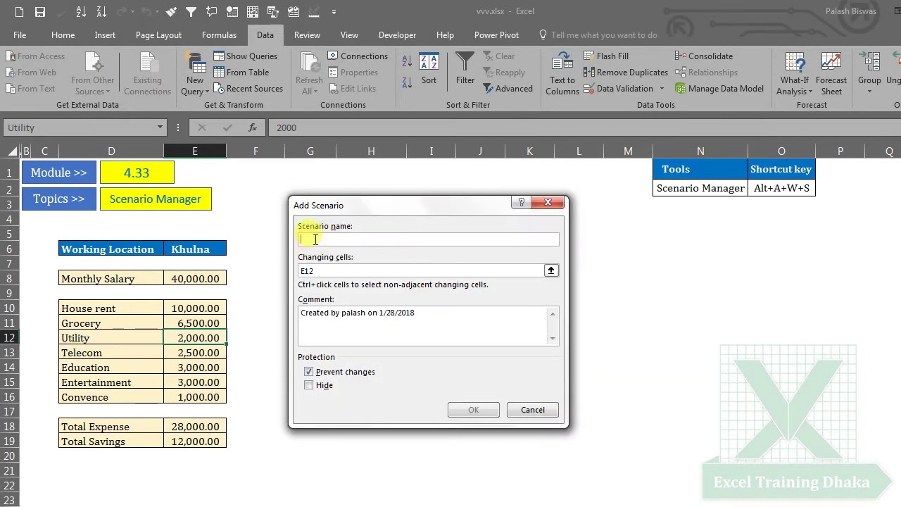
{"action": "type", "text": "Khulna"}
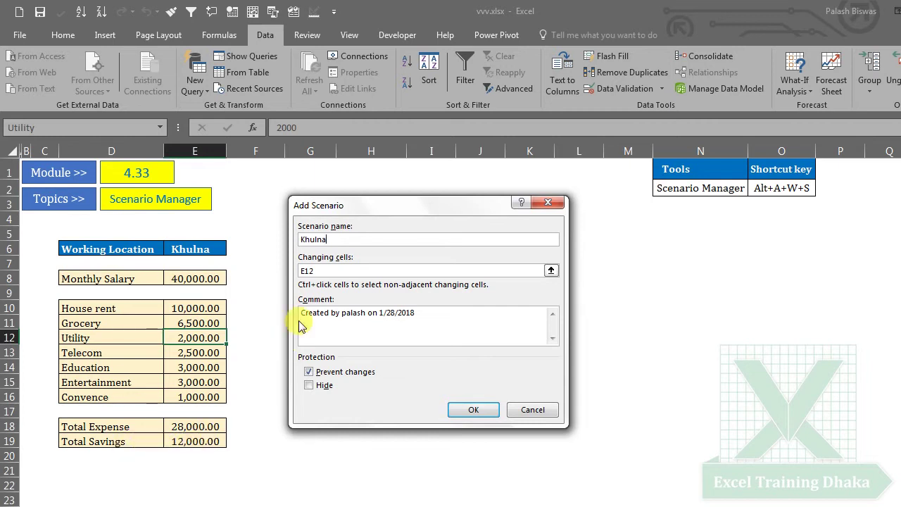
- Set the Khulna scenario's changing cells to $E$8,$E$10:$E$16 and confirm
{"action": "left_click", "coordinate": [302, 271]}
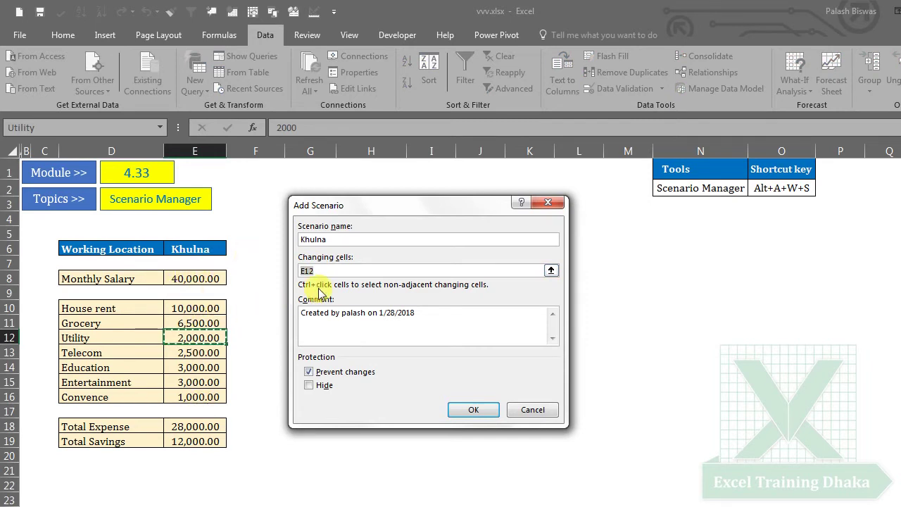
{"action": "left_click", "coordinate": [189, 277]}
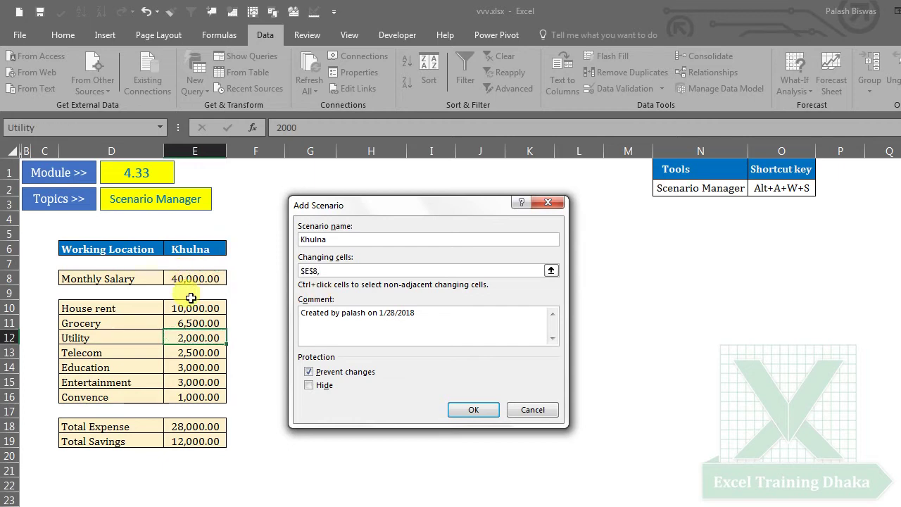
{"action": "left_click", "coordinate": [191, 307]}
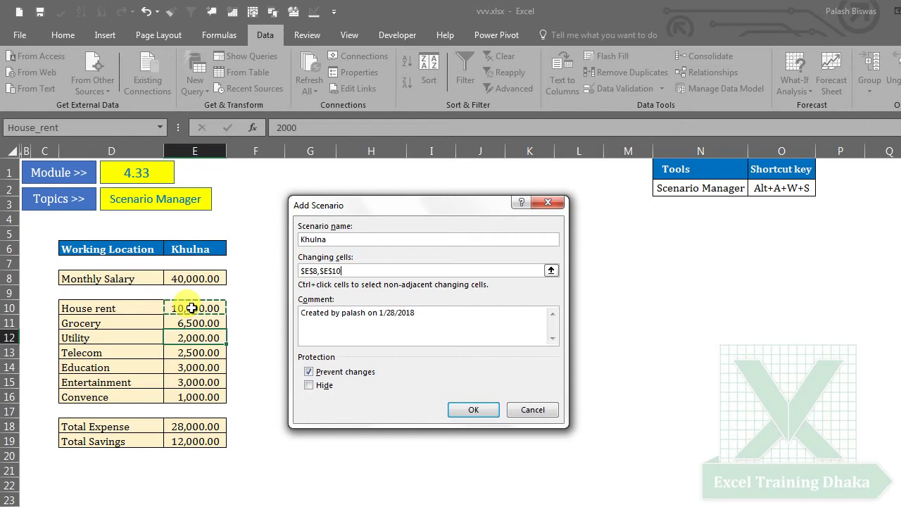
{"action": "left_click", "coordinate": [341, 271]}
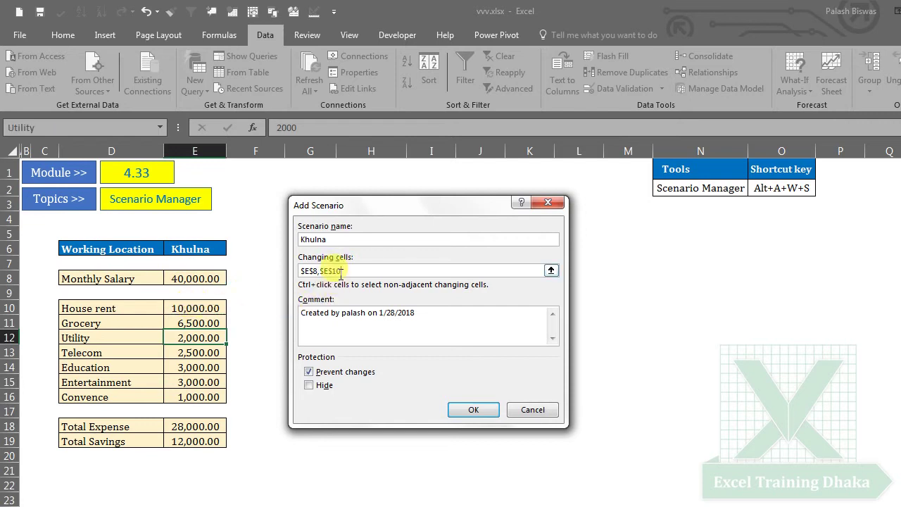
{"action": "left_click_drag", "start_coordinate": [342, 271], "coordinate": [322, 271]}
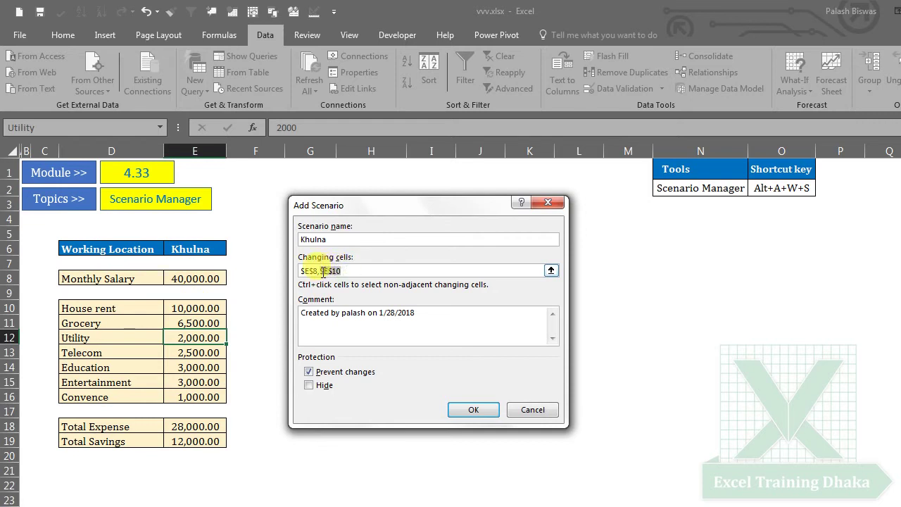
{"action": "left_click", "coordinate": [209, 308]}
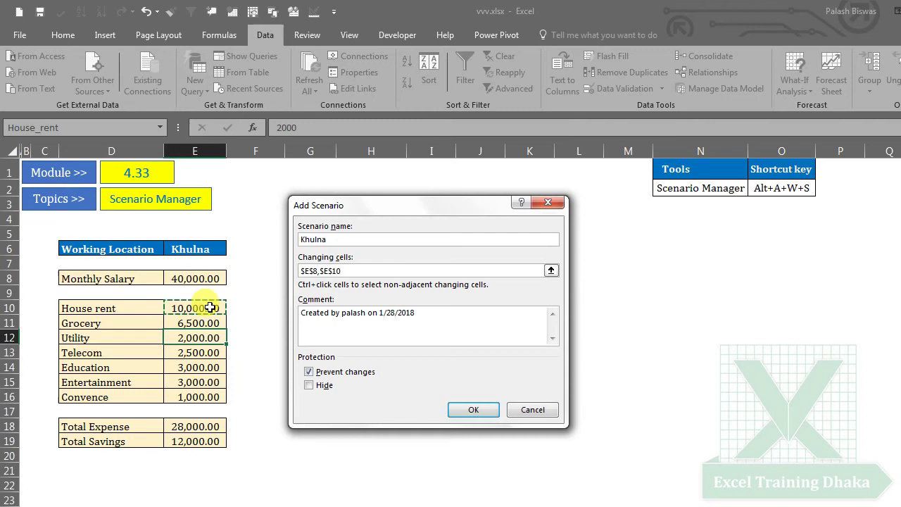
{"action": "left_click_drag", "start_coordinate": [210, 308], "coordinate": [217, 395]}
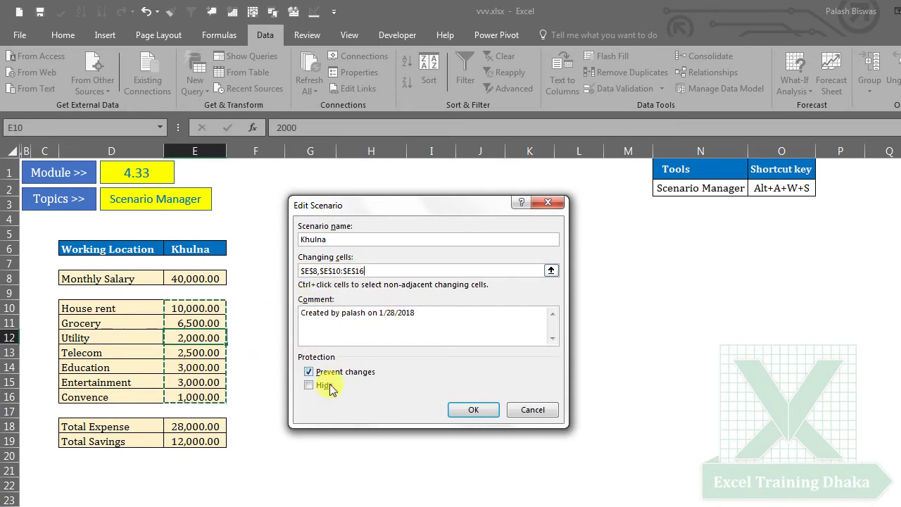
{"action": "left_click", "coordinate": [464, 414]}
- Keep the current salary and expense values to save the Khulna scenario
{"action": "left_click_drag", "start_coordinate": [414, 245], "coordinate": [377, 242]}
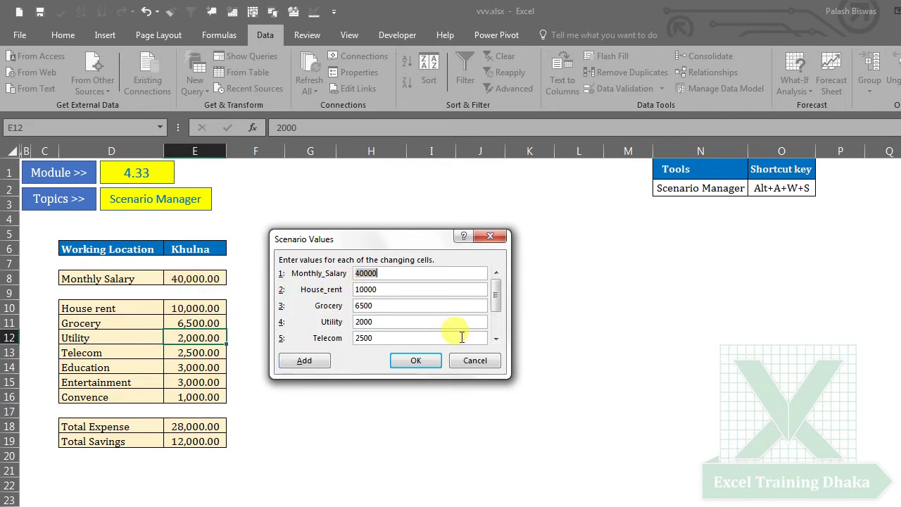
{"action": "left_click", "coordinate": [496, 339]}
{"action": "left_click", "coordinate": [496, 338]}
{"action": "left_click", "coordinate": [496, 338]}
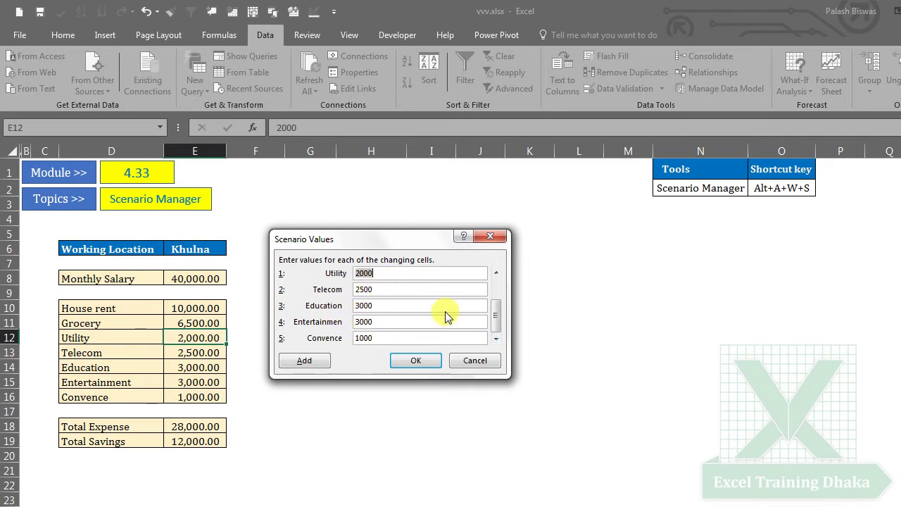
{"action": "left_click", "coordinate": [415, 361]}
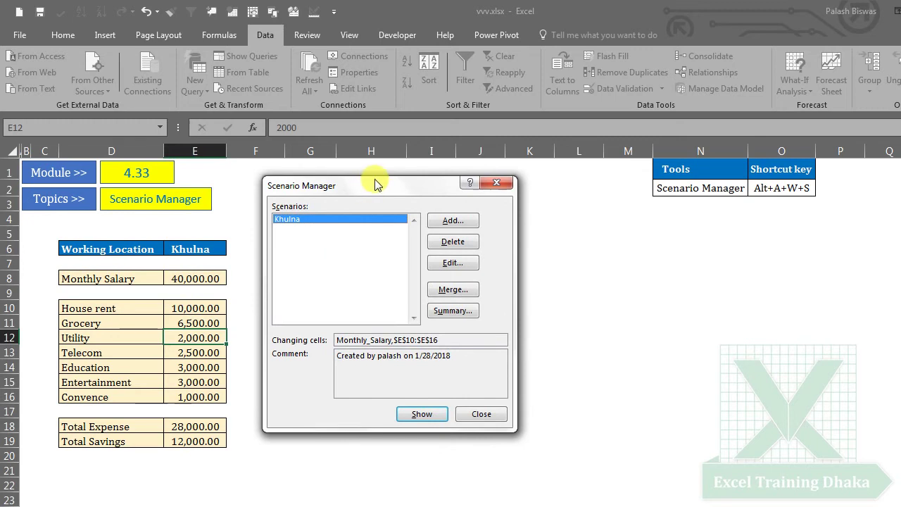
{"action": "left_click_drag", "start_coordinate": [373, 193], "coordinate": [422, 202]}
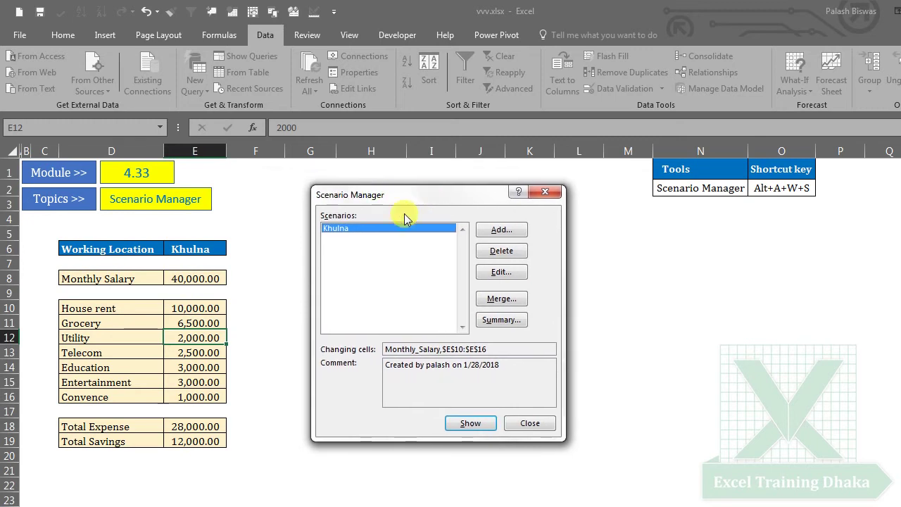
- Add a Dhaka scenario using the same changing cells
{"action": "left_click", "coordinate": [497, 234]}
{"action": "type", "text": "Dhaka"}
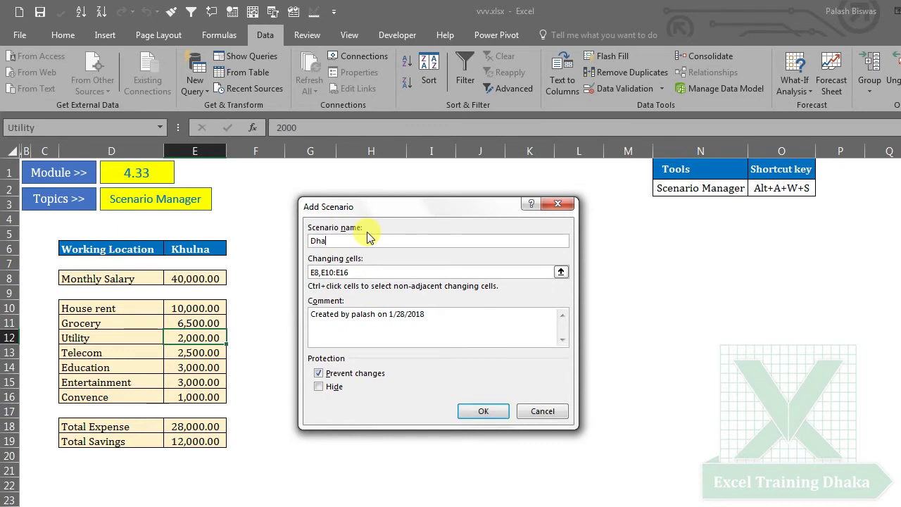
{"action": "left_click", "coordinate": [357, 272]}
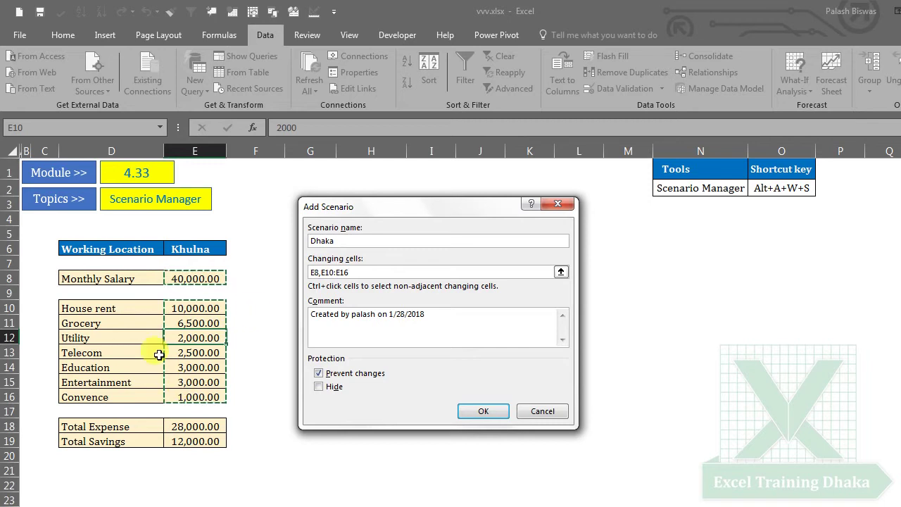
{"action": "left_click", "coordinate": [485, 411]}
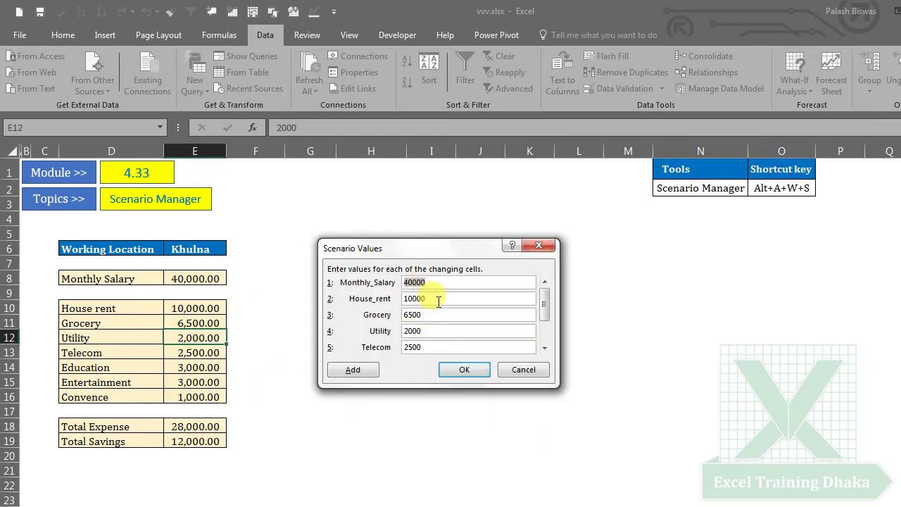
- Enter Dhaka values: Utility 4000, Education 4500, Entertainment 4000, Convence 3000, and save
{"action": "left_click", "coordinate": [412, 299]}
{"action": "type", "text": "14000"}
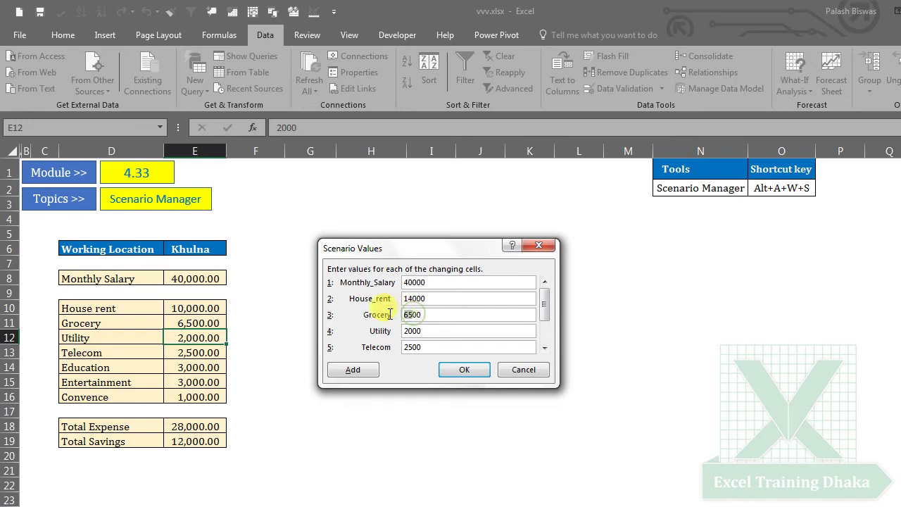
{"action": "type", "text": "7"}
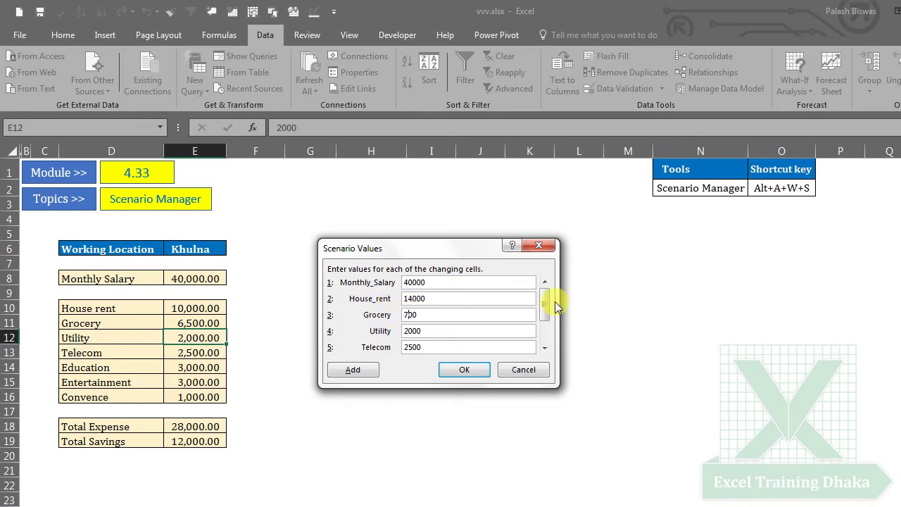
{"action": "type", "text": "0"}
{"action": "left_click_drag", "start_coordinate": [411, 331], "coordinate": [404, 331]}
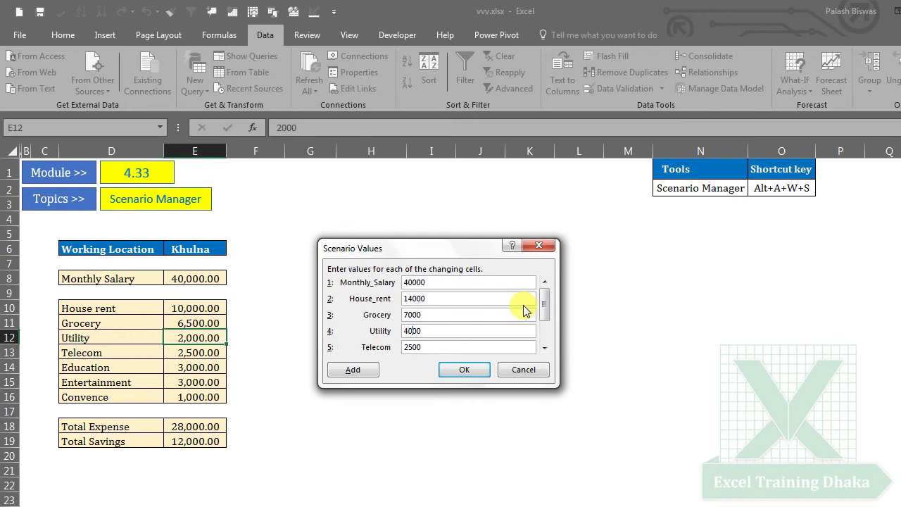
{"action": "left_click", "coordinate": [545, 348]}
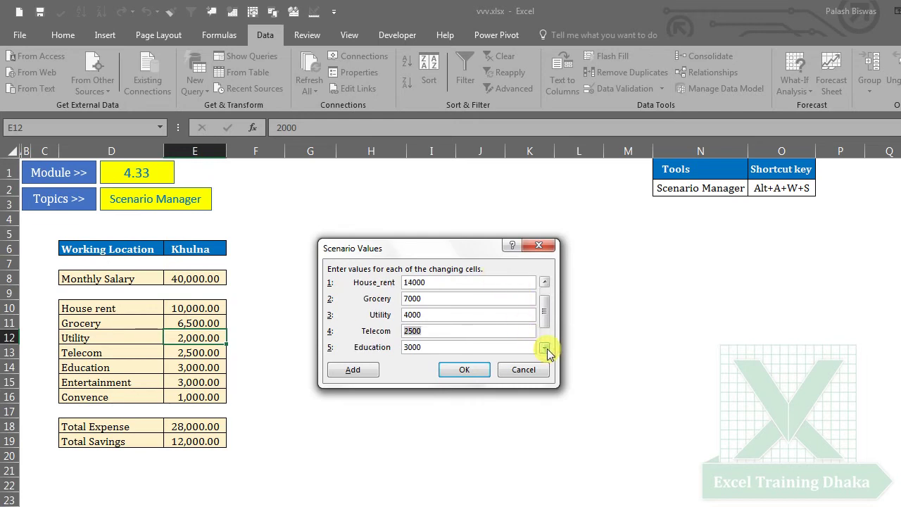
{"action": "left_click", "coordinate": [546, 348]}
{"action": "left_click", "coordinate": [546, 347]}
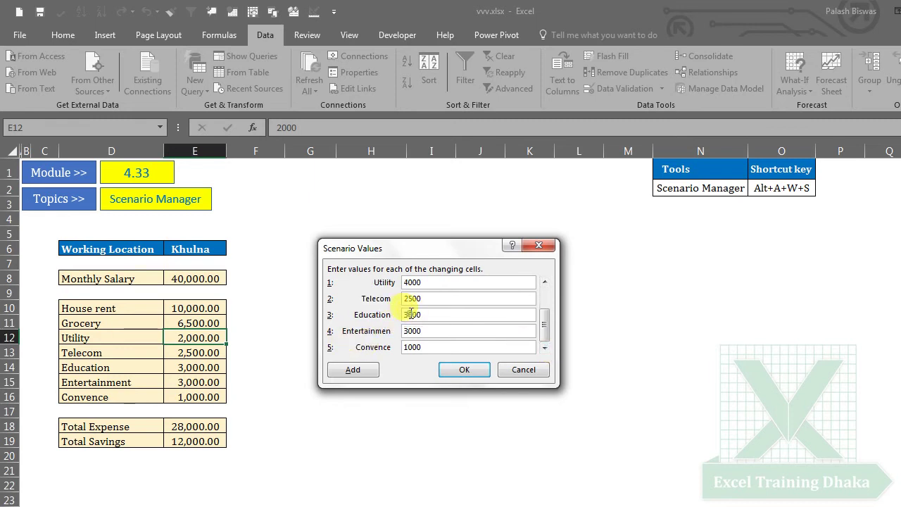
{"action": "double_click", "coordinate": [413, 315]}
{"action": "type", "text": "4500"}
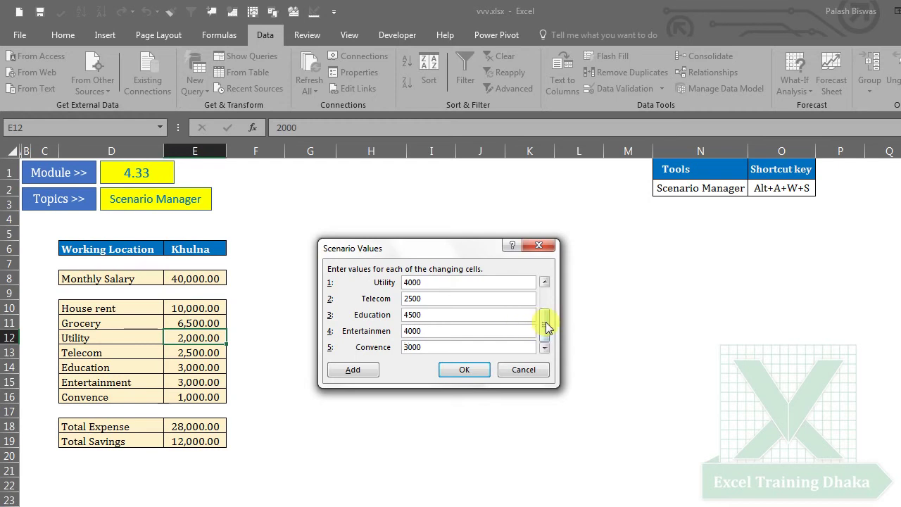
{"action": "left_click", "coordinate": [464, 370]}
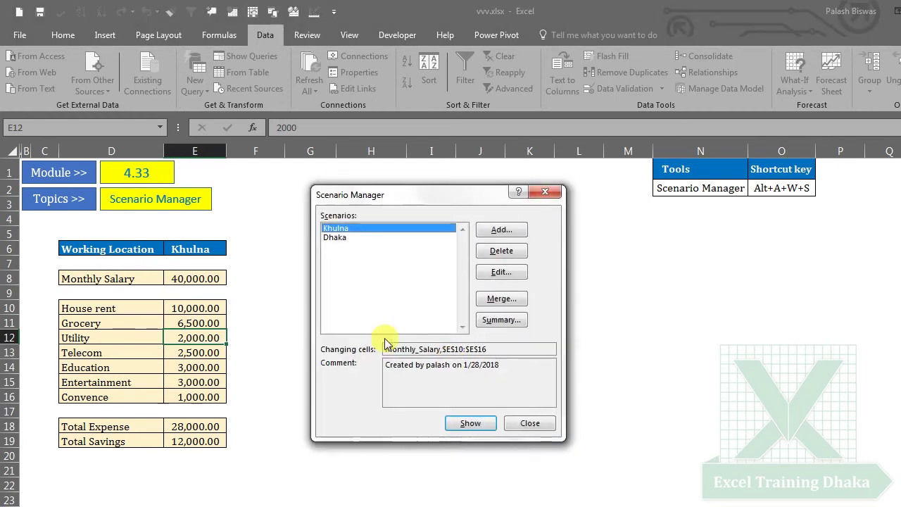
- Add a third scenario named Sylhet with the same changing cells
{"action": "left_click", "coordinate": [340, 240]}
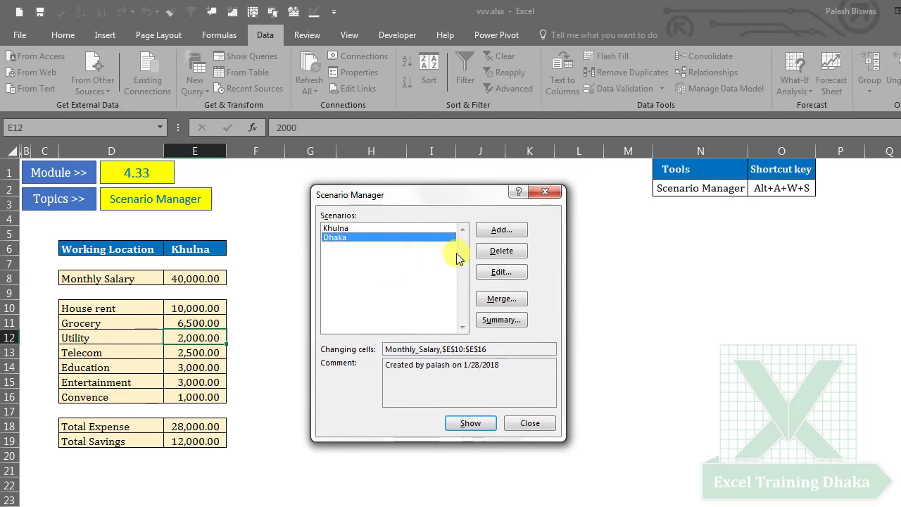
{"action": "left_click_drag", "start_coordinate": [431, 202], "coordinate": [461, 211]}
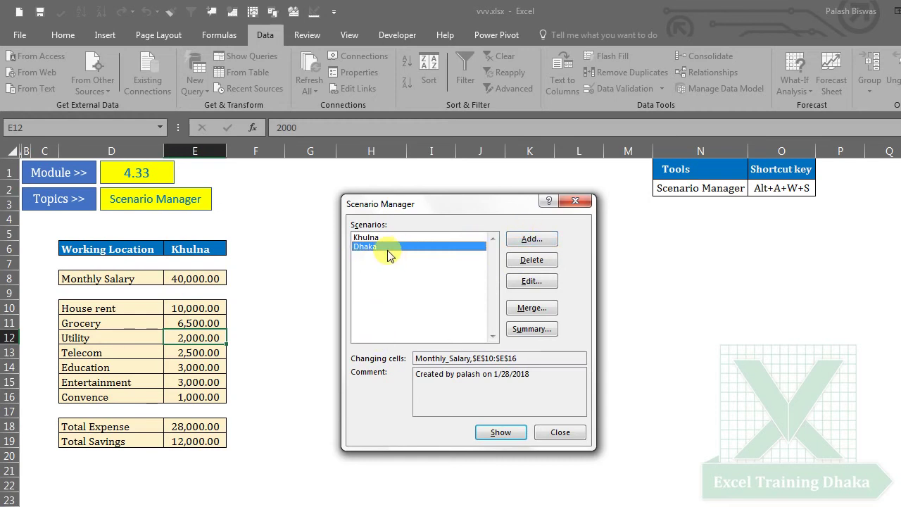
{"action": "left_click", "coordinate": [521, 240]}
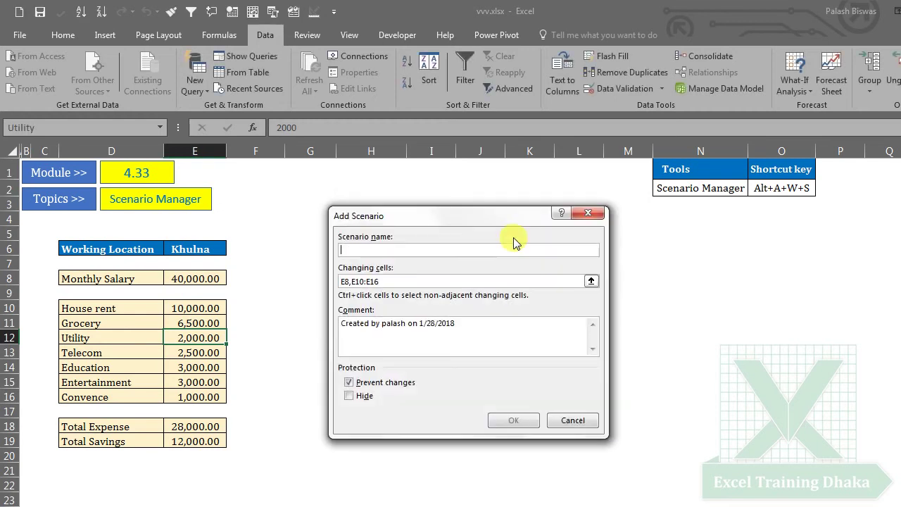
{"action": "left_click_drag", "start_coordinate": [435, 215], "coordinate": [449, 215]}
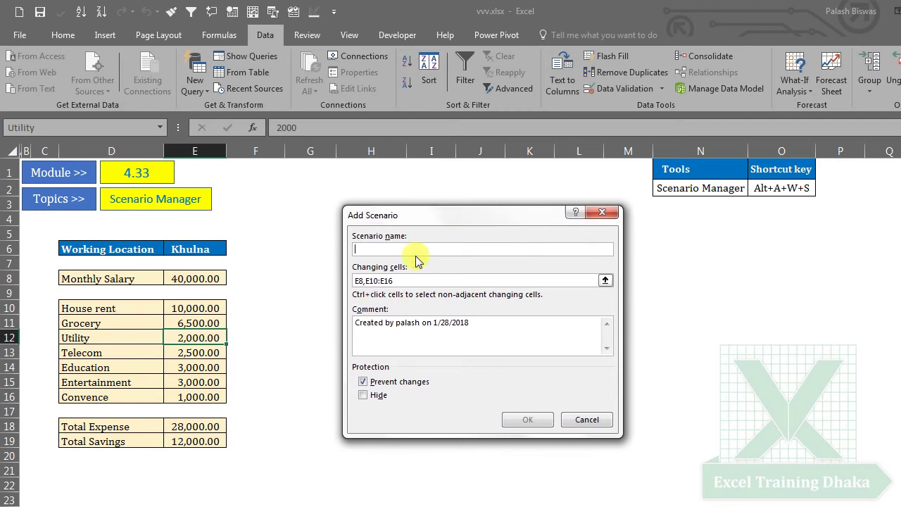
{"action": "type", "text": "Sylhet"}
{"action": "left_click", "coordinate": [524, 423]}
{"action": "left_click_drag", "start_coordinate": [459, 263], "coordinate": [445, 252]}
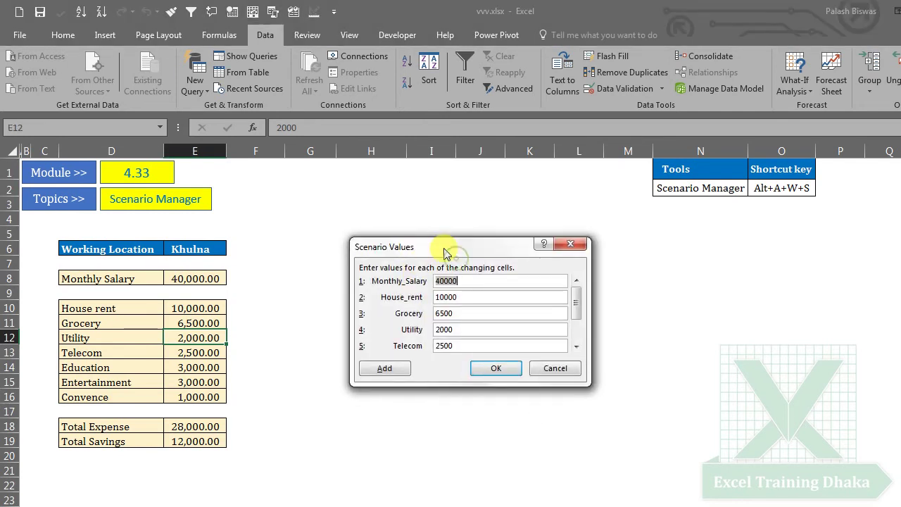
- Enter Sylhet values: House_rent 15000, Utility 3000, Education 1500, Convence 1500, and save
{"action": "left_click", "coordinate": [446, 297]}
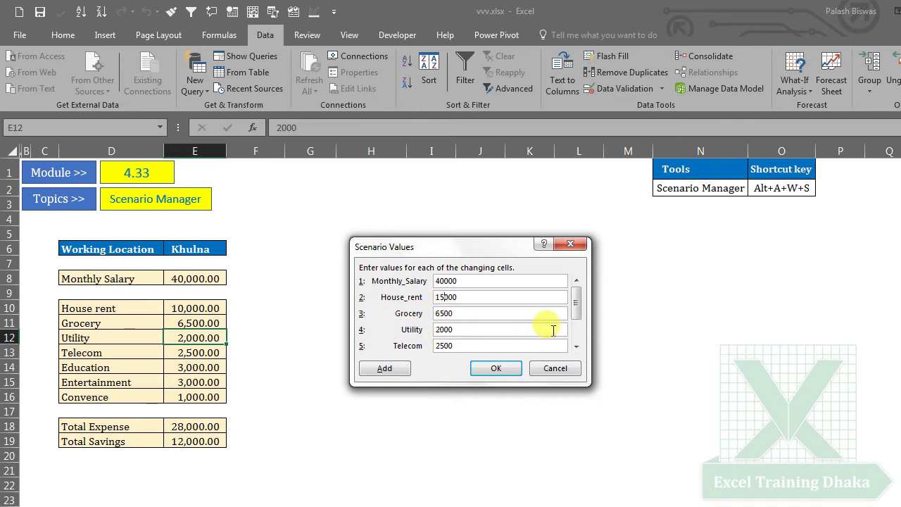
{"action": "left_click", "coordinate": [443, 328]}
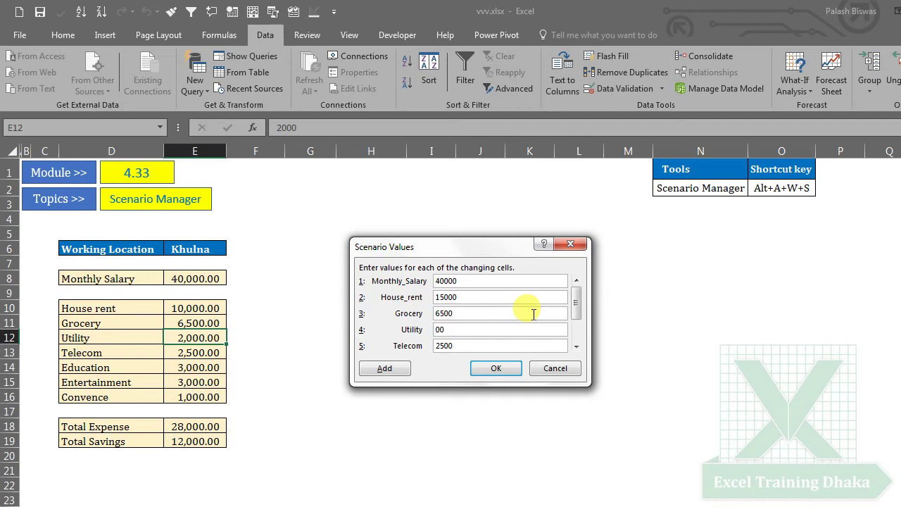
{"action": "left_click", "coordinate": [577, 347]}
{"action": "left_click", "coordinate": [577, 346]}
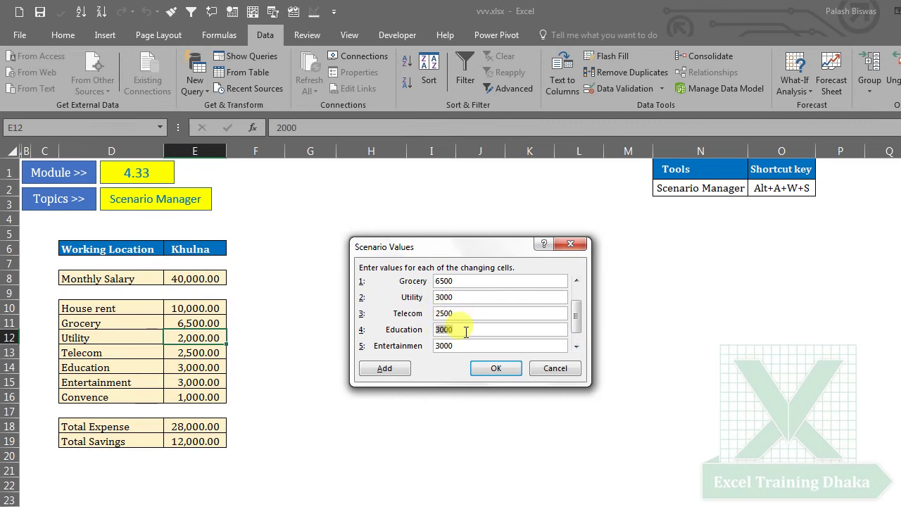
{"action": "left_click", "coordinate": [444, 329]}
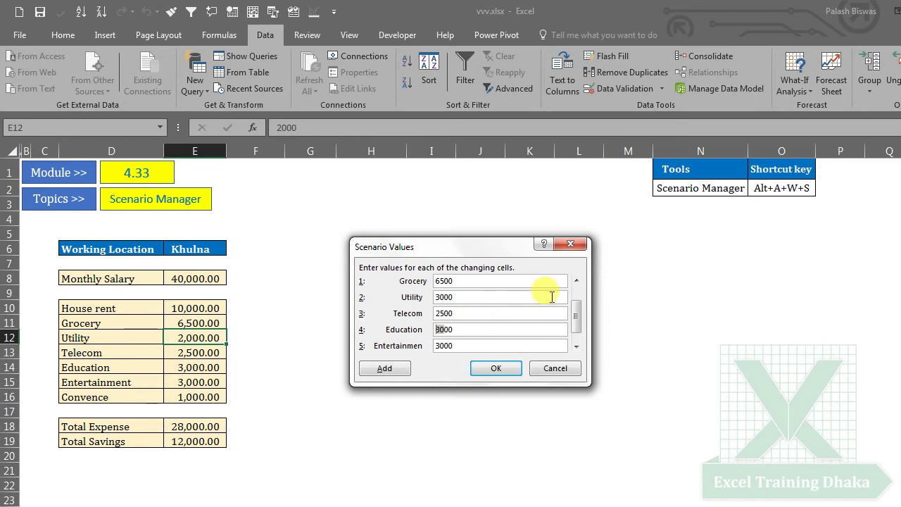
{"action": "type", "text": "15"}
{"action": "left_click", "coordinate": [576, 347]}
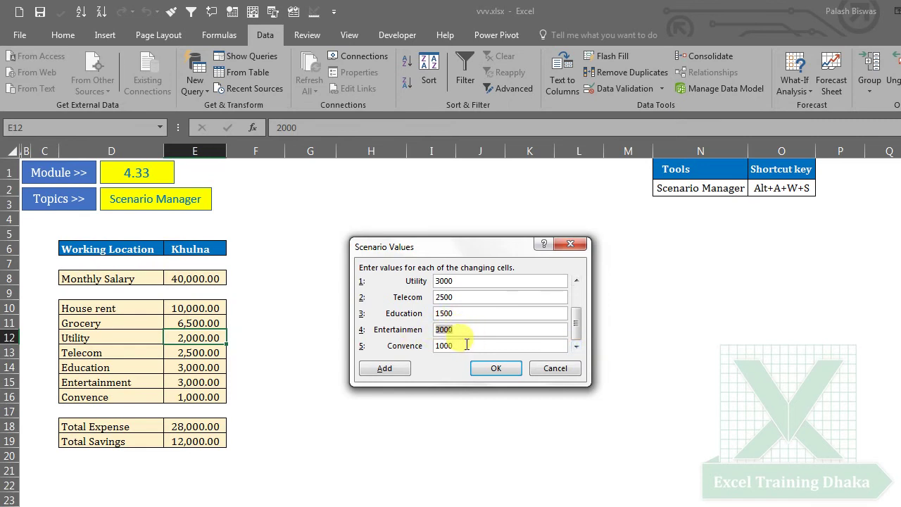
{"action": "double_click", "coordinate": [466, 344]}
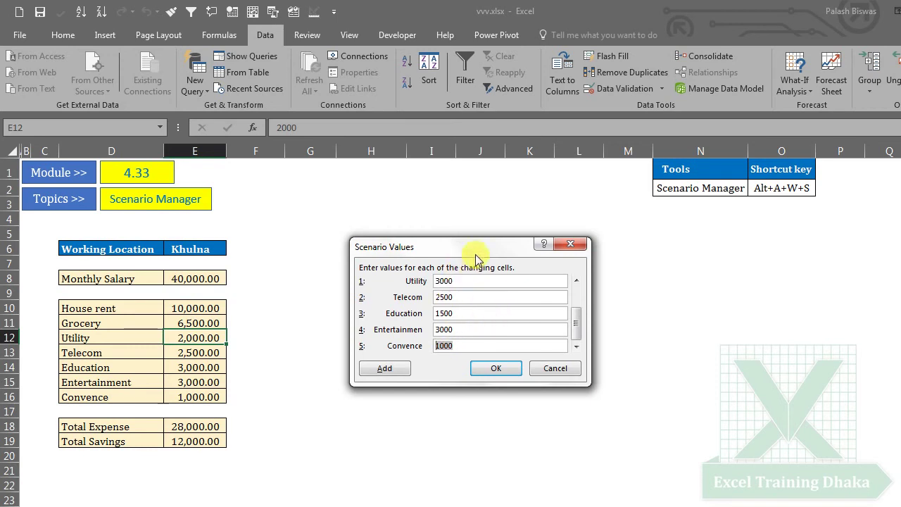
{"action": "mouse_move", "coordinate": [475, 244]}
{"action": "left_mouse_down"}
{"action": "mouse_move", "coordinate": [491, 244]}
{"action": "mouse_move", "coordinate": [470, 244]}
{"action": "left_mouse_up"}
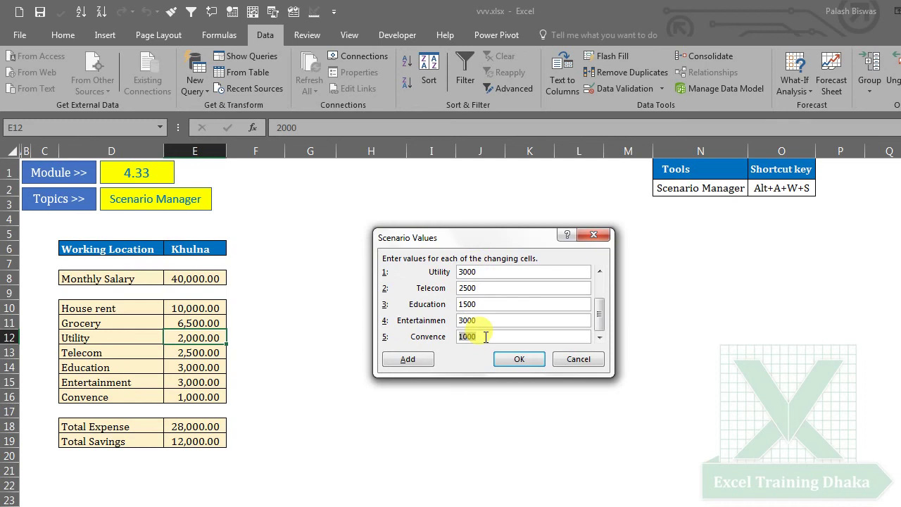
{"action": "type", "text": "1"}
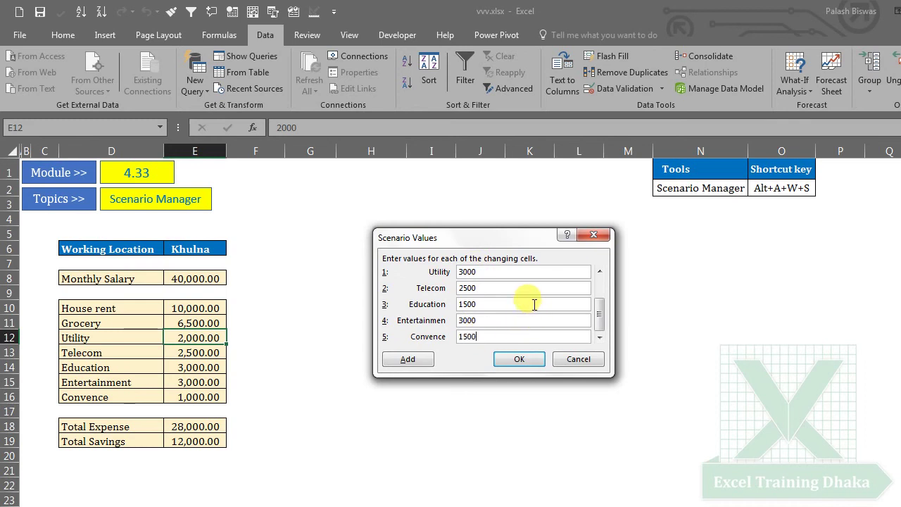
{"action": "left_click", "coordinate": [524, 360]}
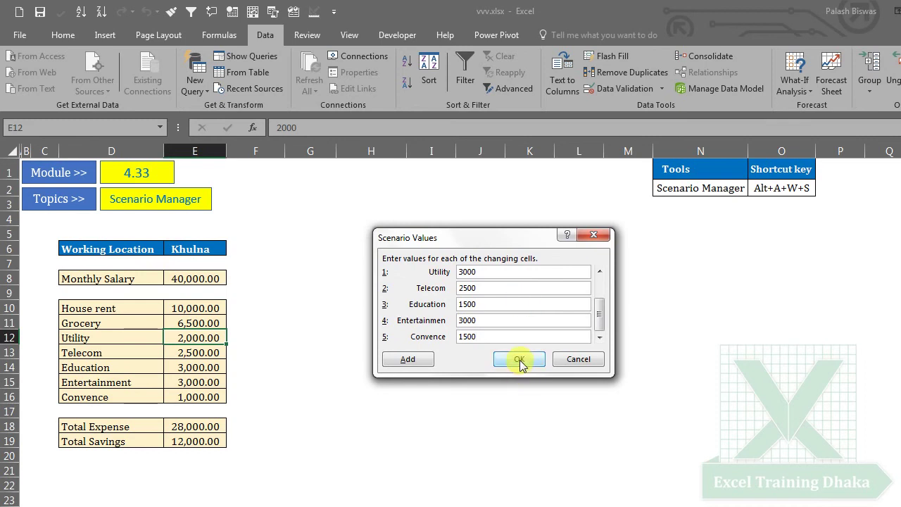
{"action": "left_click_drag", "start_coordinate": [425, 190], "coordinate": [376, 208]}
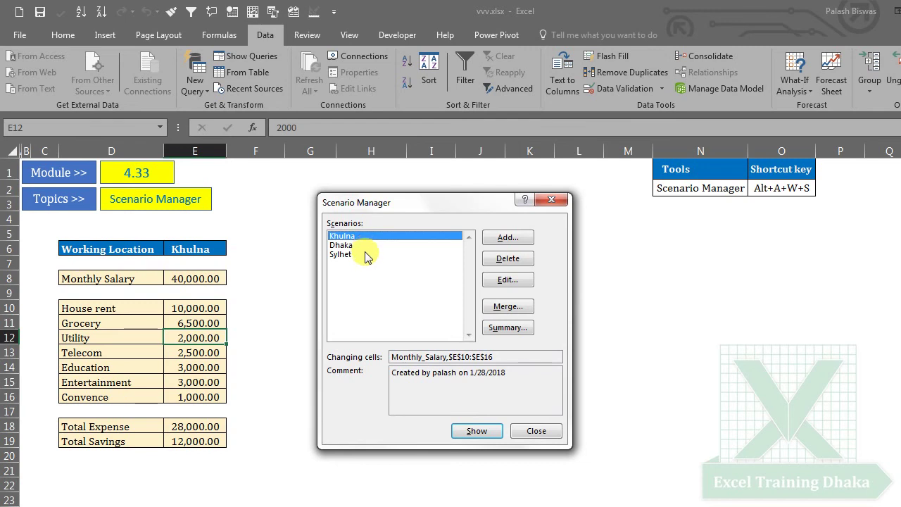
- Generate a Scenario summary report with result cells E18,E19 for Total Expense and Total Savings
{"action": "left_click", "coordinate": [504, 328]}
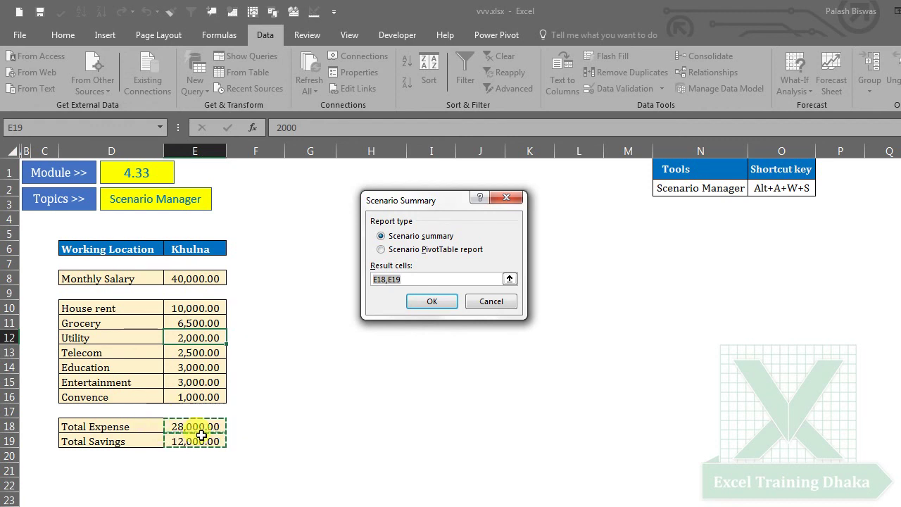
{"action": "left_click", "coordinate": [386, 279]}
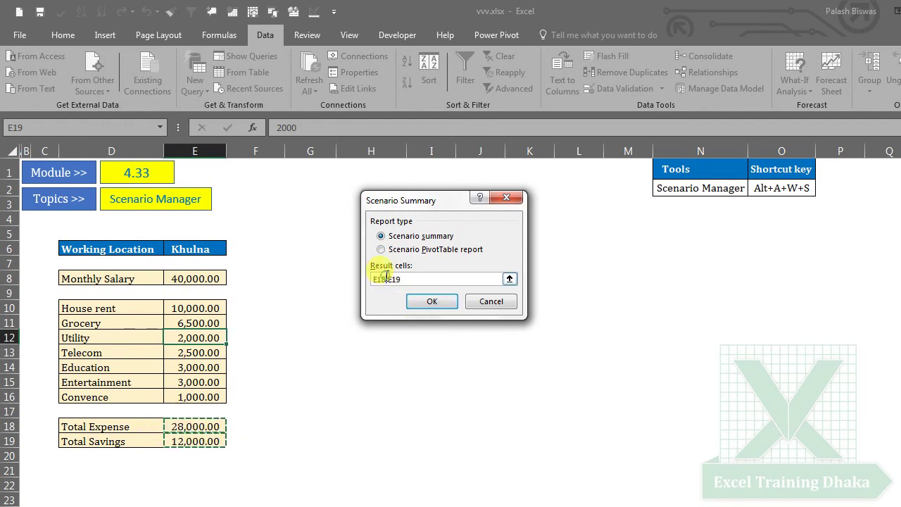
{"action": "type", "text": ","}
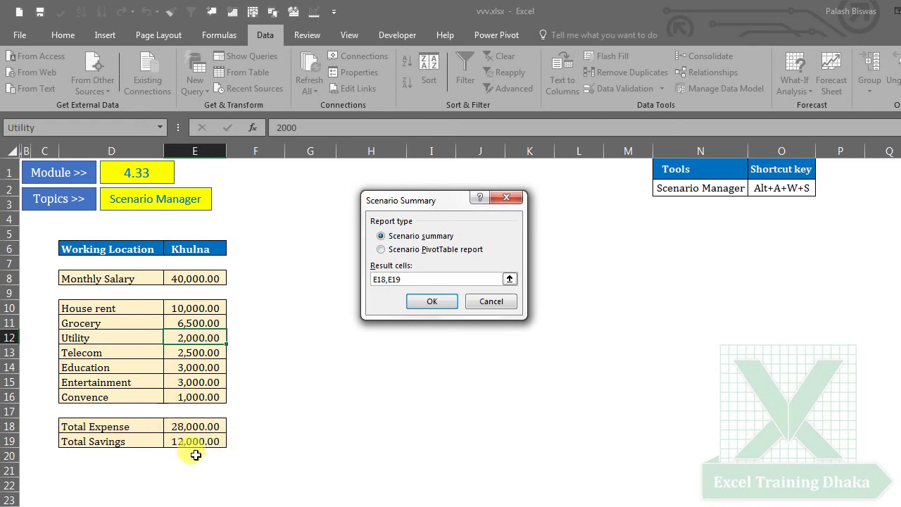
{"action": "left_click", "coordinate": [431, 302]}
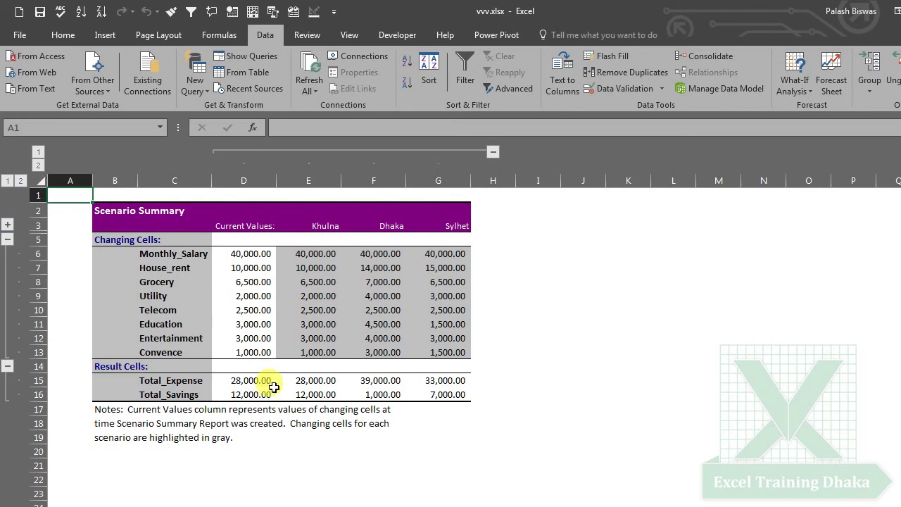
{"action": "left_click", "coordinate": [311, 398]}
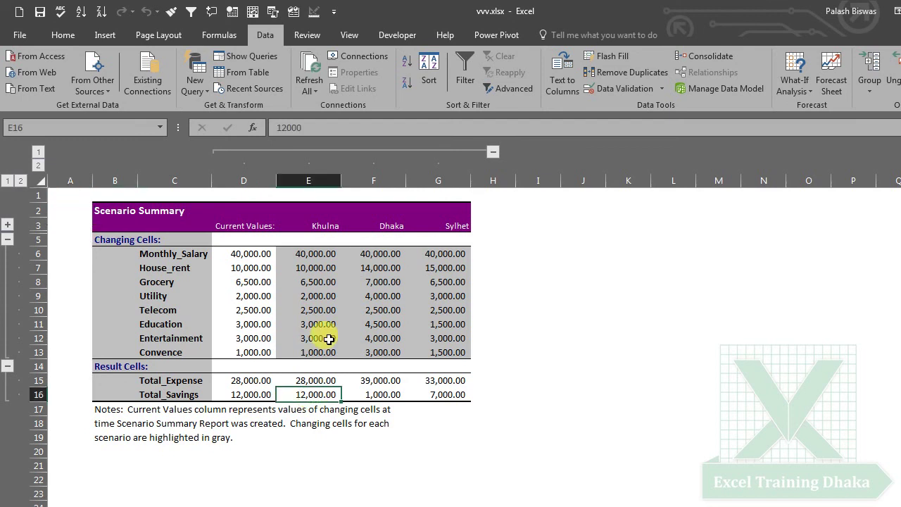
{"action": "left_click_drag", "start_coordinate": [319, 225], "coordinate": [320, 396]}
{"action": "left_click", "coordinate": [333, 391]}
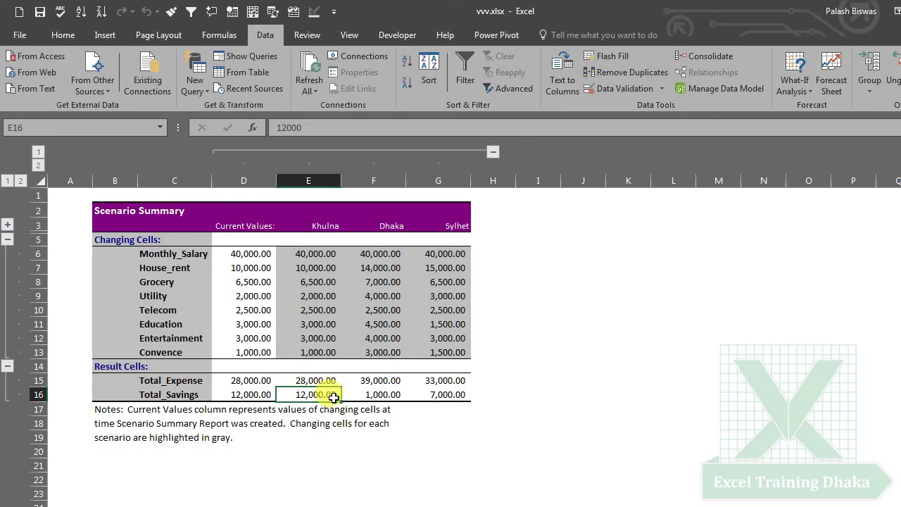
{"action": "left_click_drag", "start_coordinate": [393, 218], "coordinate": [396, 390]}
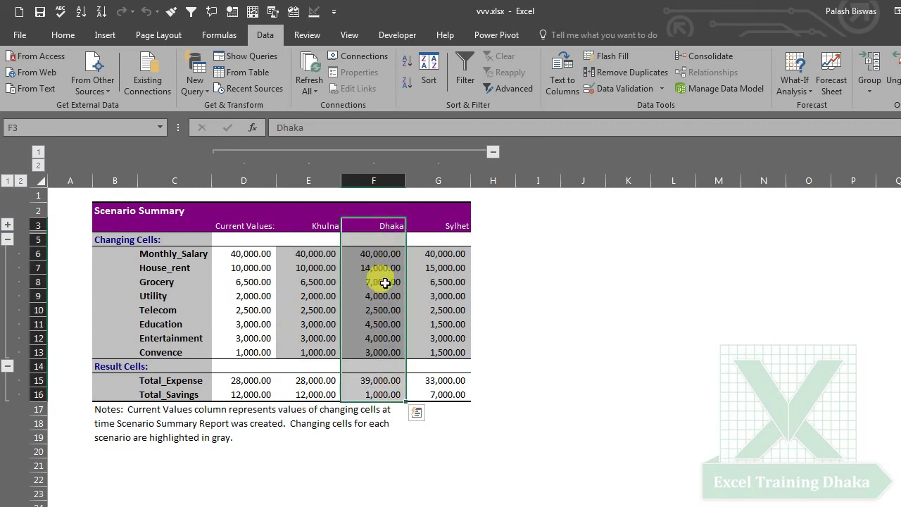
{"action": "left_click", "coordinate": [373, 396]}
{"action": "left_click_drag", "start_coordinate": [456, 226], "coordinate": [454, 380]}
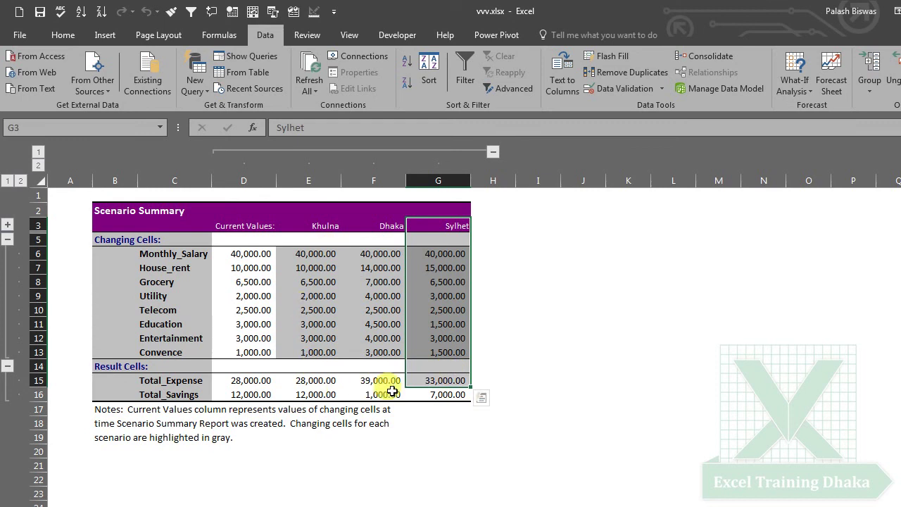
{"action": "left_click", "coordinate": [440, 395]}
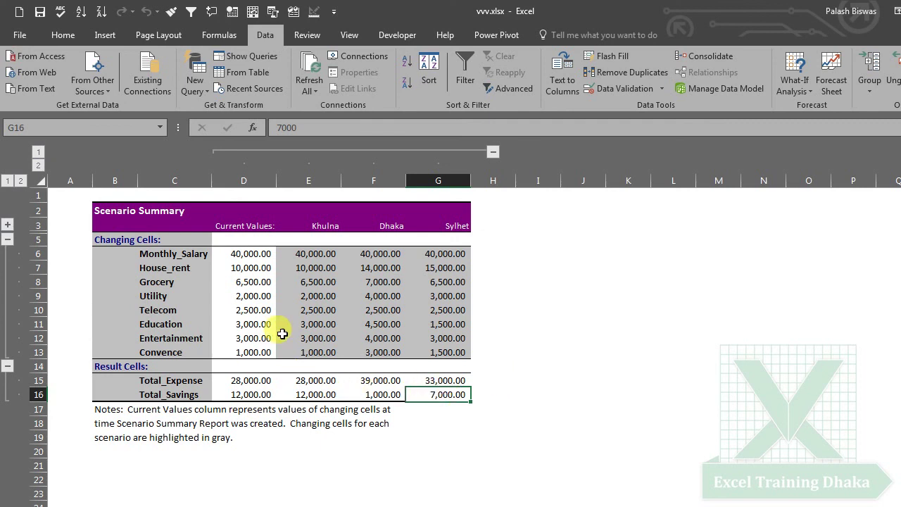
{"action": "mouse_move", "coordinate": [314, 225]}
{"action": "left_mouse_down"}
{"action": "mouse_move", "coordinate": [448, 381]}
{"action": "mouse_move", "coordinate": [449, 394]}
{"action": "left_mouse_up"}
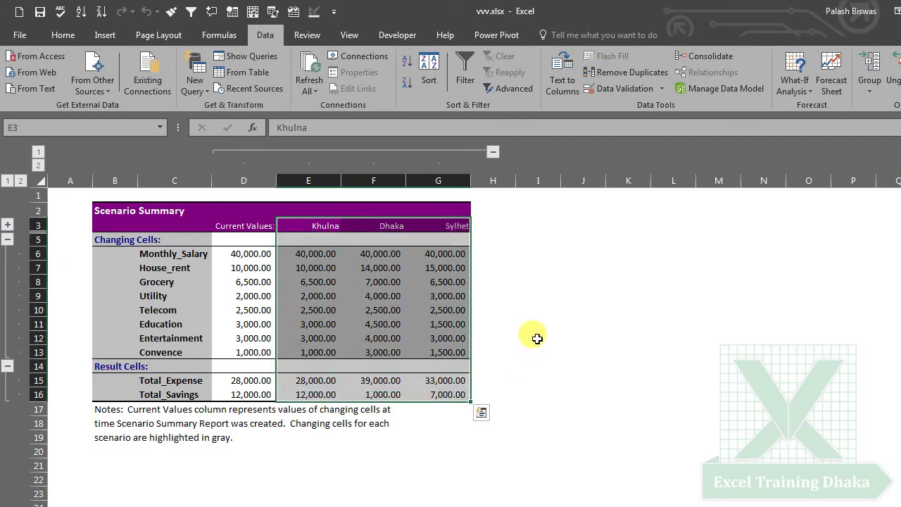